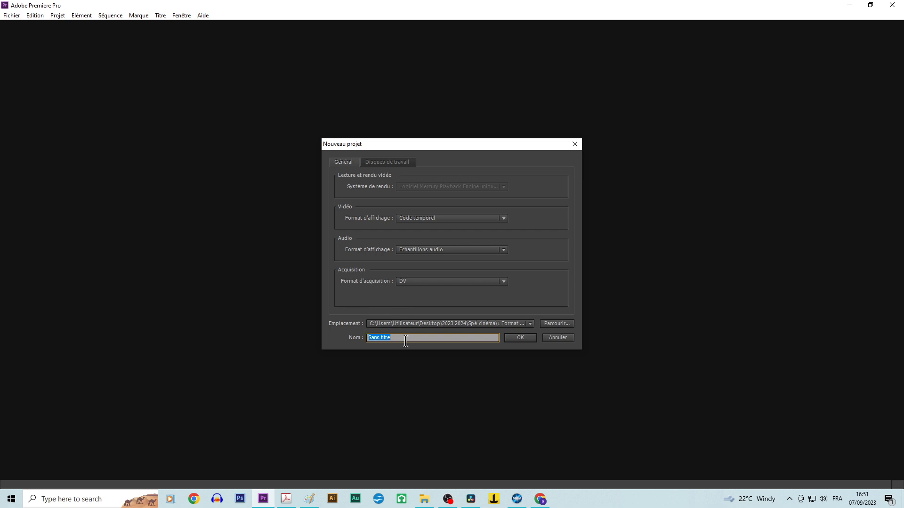
# Name the new project "pan and scan" and replace the existing project of that name.
pyautogui.write('pan and scan')
pyautogui.click(518, 338)
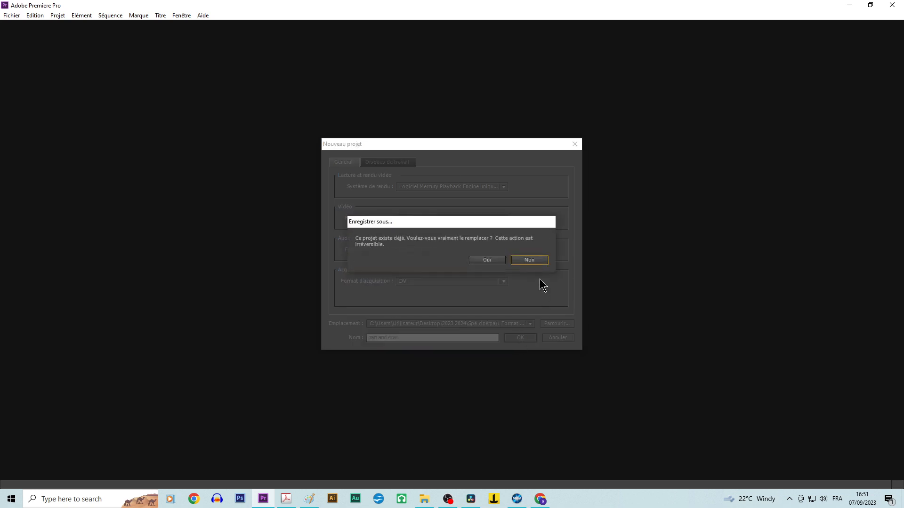
pyautogui.click(492, 261)
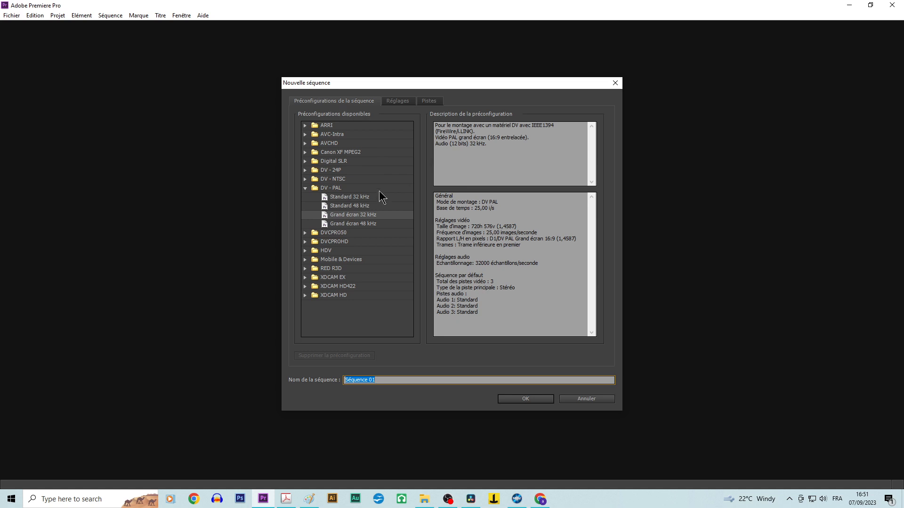
# Create Séquence 01 in DV PAL at 25 images/seconde with pixel aspect ratio D1/DV PAL Grand écran 16:9 (1,4587).
pyautogui.click(398, 102)
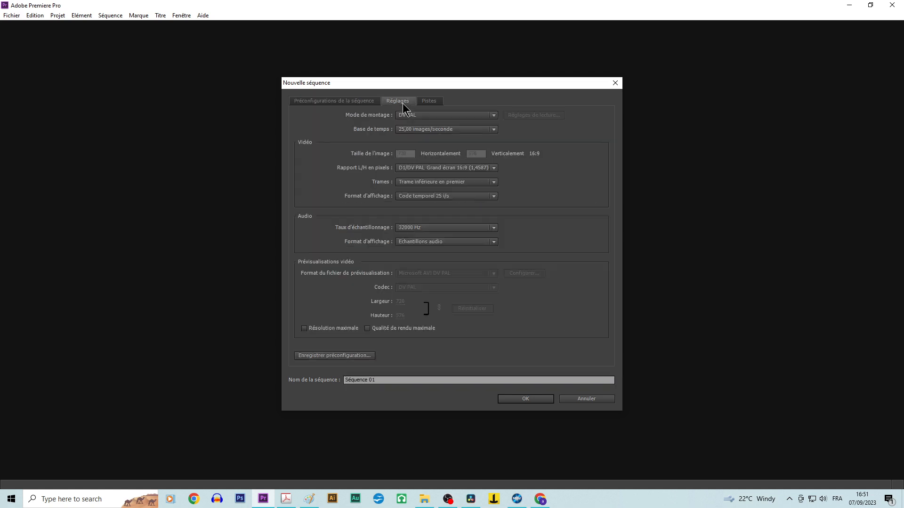
pyautogui.click(492, 168)
pyautogui.click(492, 169)
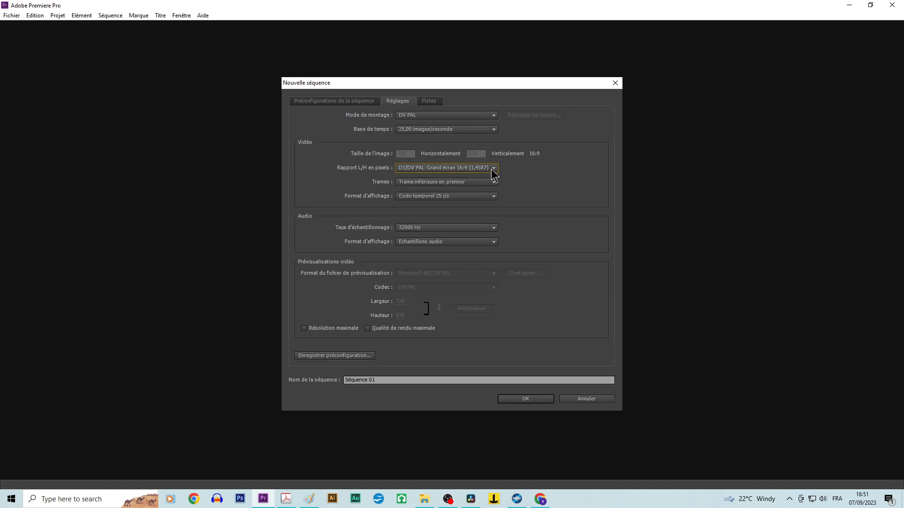
pyautogui.click(524, 400)
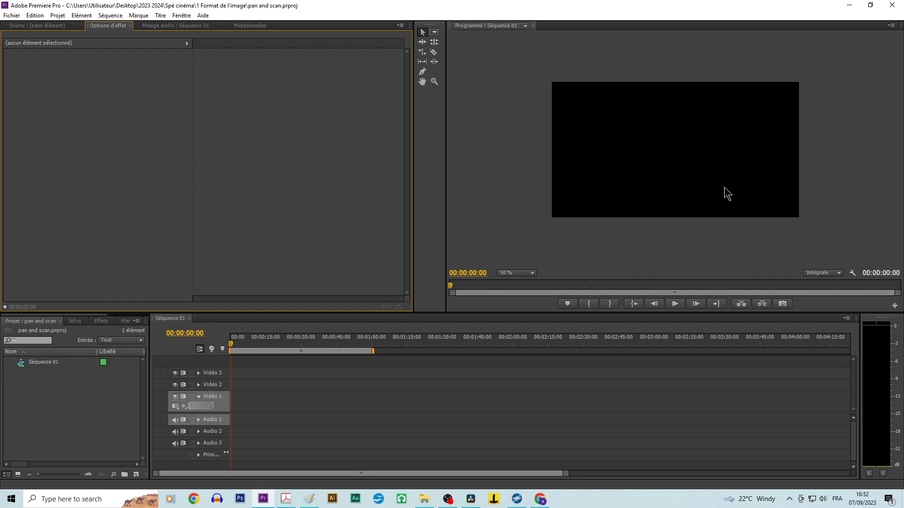
pyautogui.click(75, 321)
pyautogui.click(96, 321)
pyautogui.click(40, 322)
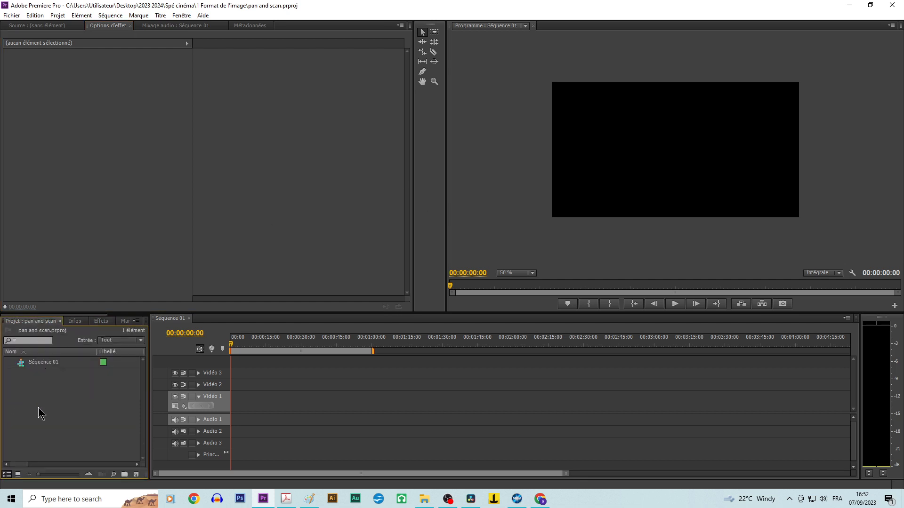
# Import "4 3 THE SHINING - Opening Scene - 1980.mp4" from File Explorer's recent files into the project.
pyautogui.click(424, 500)
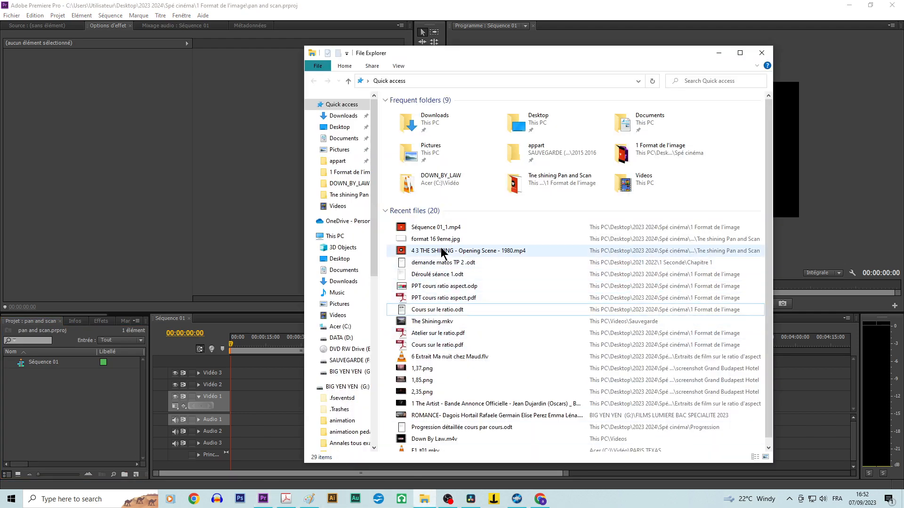
pyautogui.moveTo(439, 251); pyautogui.dragTo(77, 426)
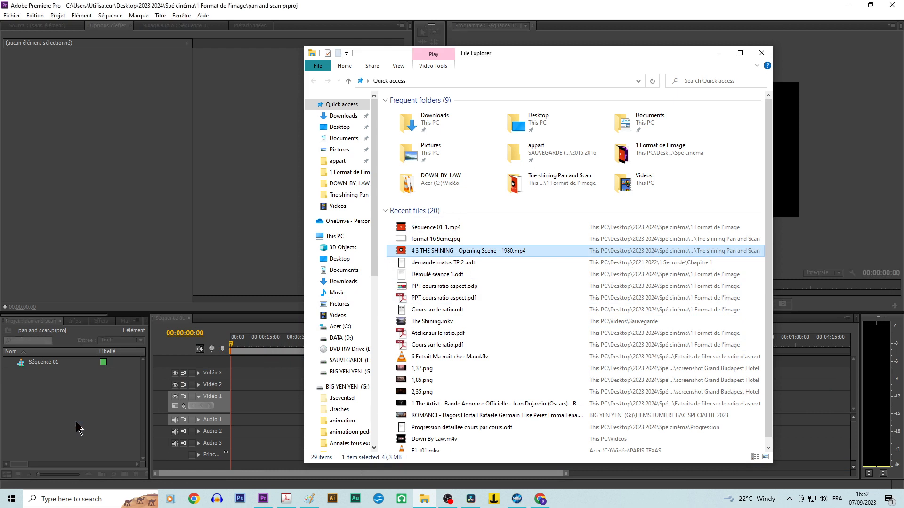
pyautogui.click(719, 55)
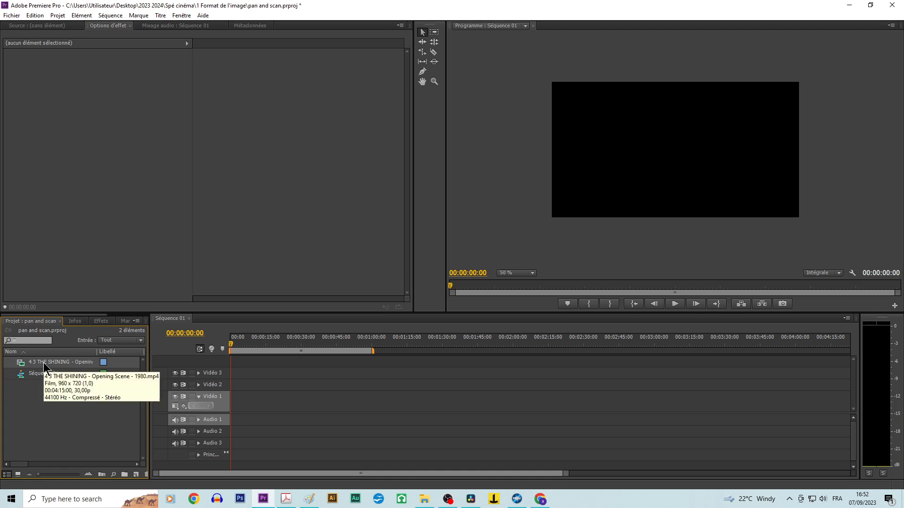
pyautogui.click(27, 25)
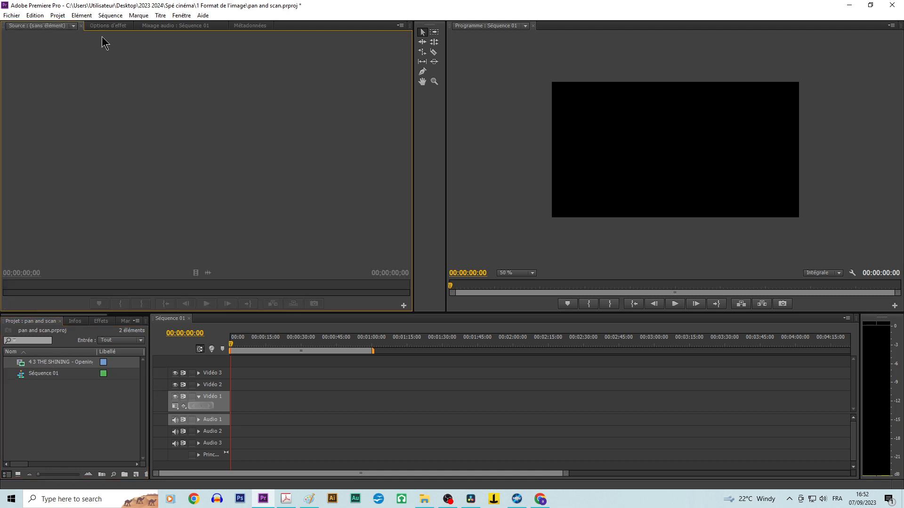
pyautogui.click(108, 26)
pyautogui.click(165, 26)
pyautogui.click(240, 26)
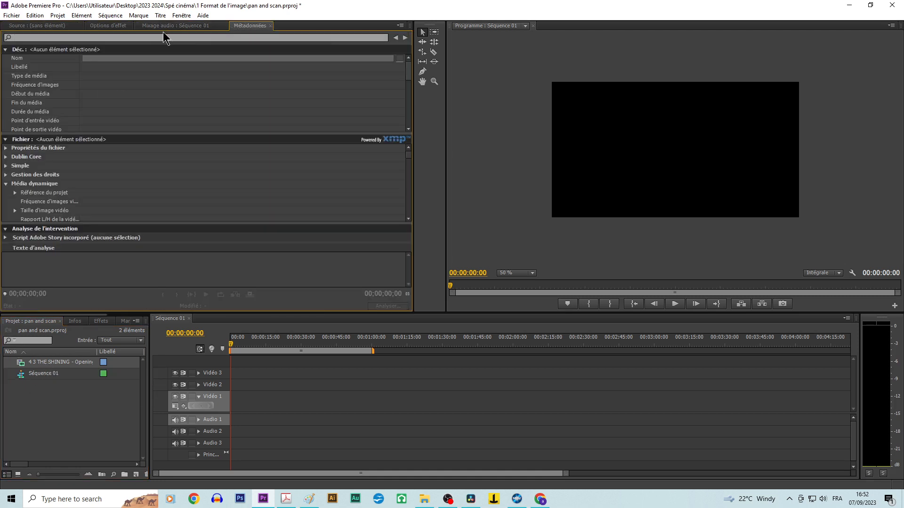
pyautogui.click(108, 26)
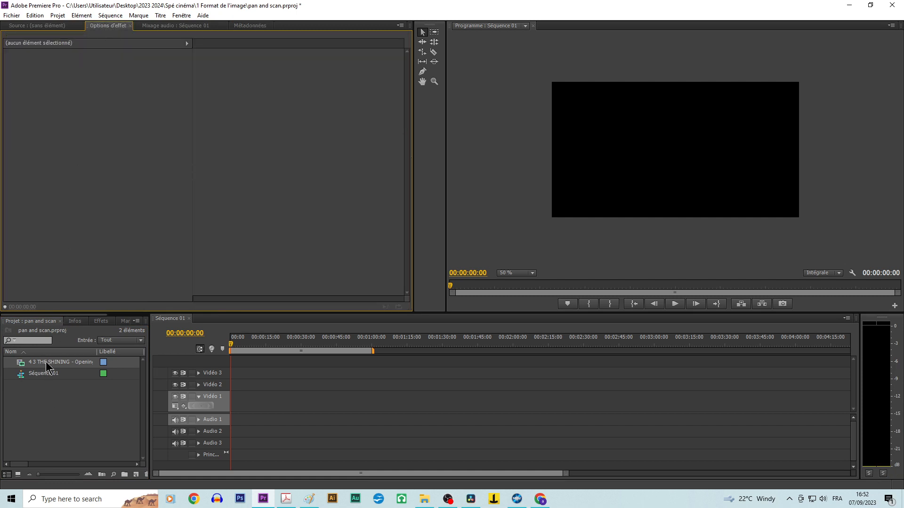
# Place the Shining clip at the start of the timeline on Vidéo 1 and Audio 1, keeping the existing sequence settings.
pyautogui.moveTo(45, 363); pyautogui.dragTo(260, 457)
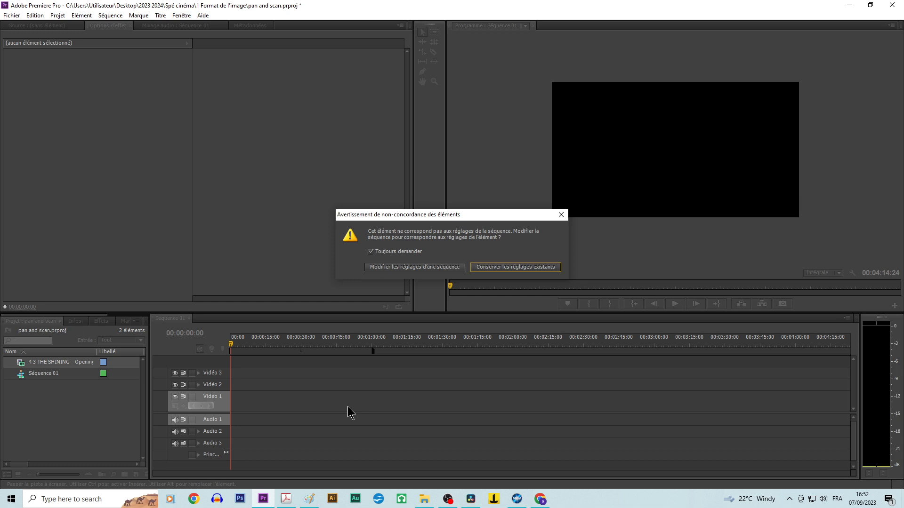
pyautogui.click(506, 267)
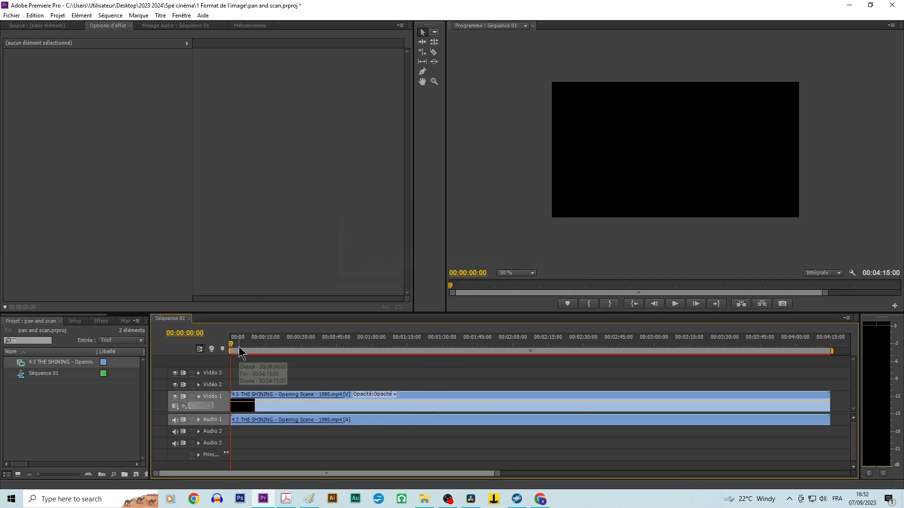
# At 00:00:46:20, scale the clip's picture down to about 79,4 so its full height fits the frame.
pyautogui.moveTo(232, 347); pyautogui.dragTo(341, 341)
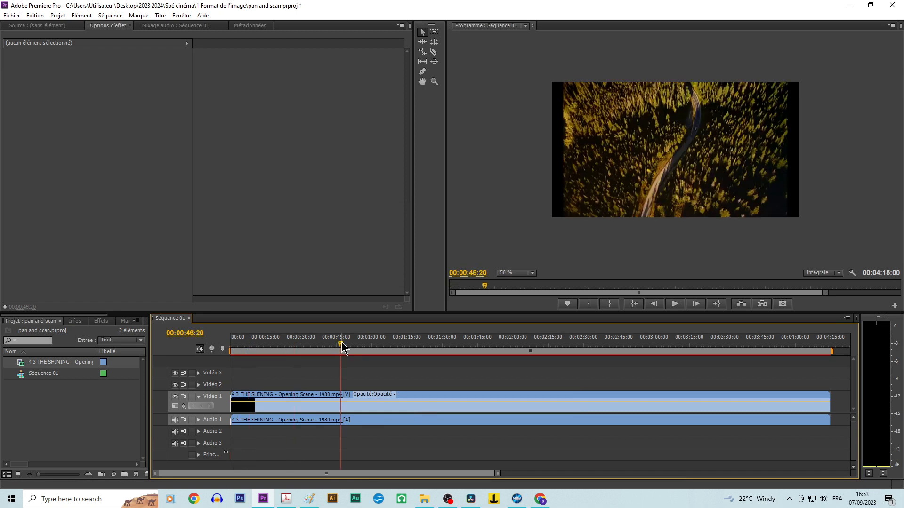
pyautogui.click(678, 151)
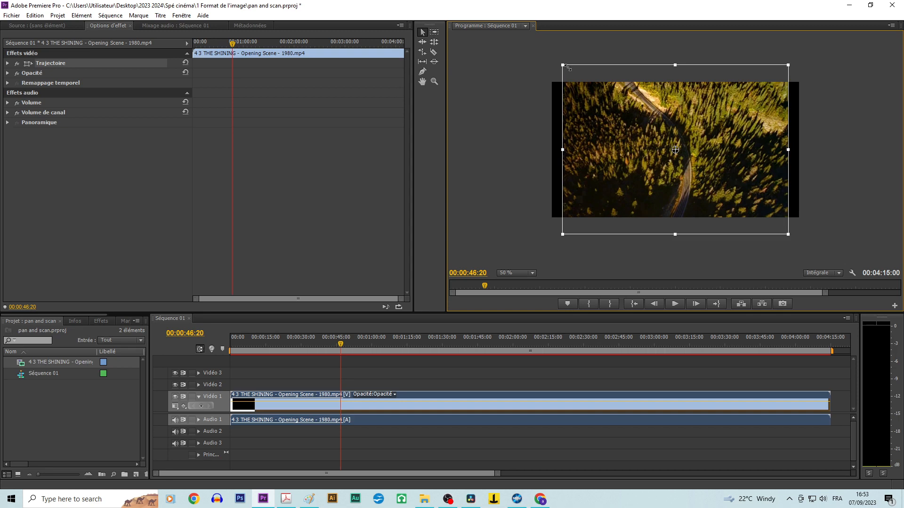
pyautogui.moveTo(562, 63); pyautogui.dragTo(571, 82)
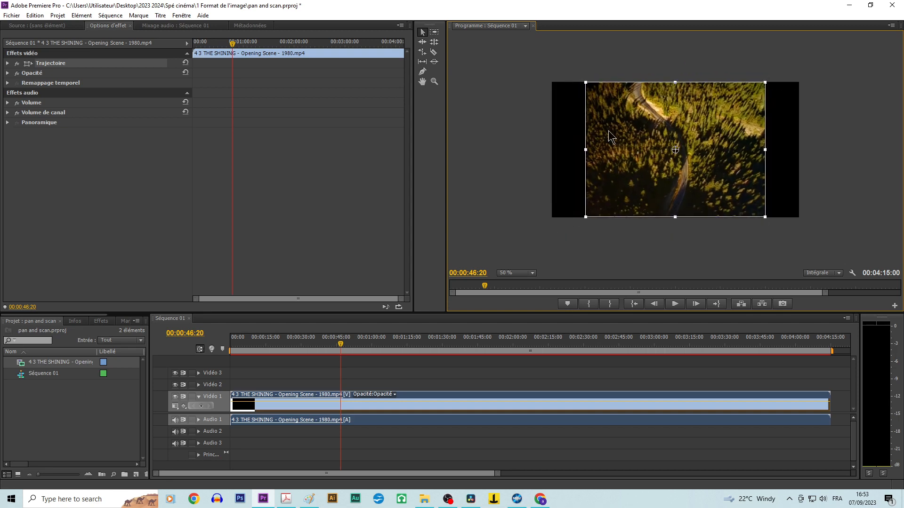
pyautogui.moveTo(693, 160)
pyautogui.mouseDown()
pyautogui.moveTo(650, 163)
pyautogui.moveTo(739, 163)
pyautogui.moveTo(638, 162)
pyautogui.moveTo(696, 163)
pyautogui.mouseUp()
pyautogui.click(532, 132)
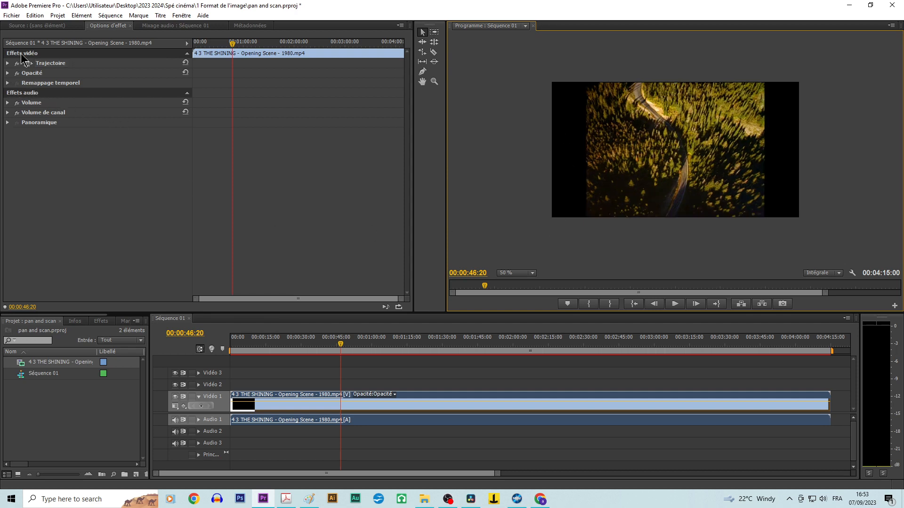
# Expand the clip's Trajectoire properties, try an Echelle of 91,4 and undo that scale change.
pyautogui.click(101, 30)
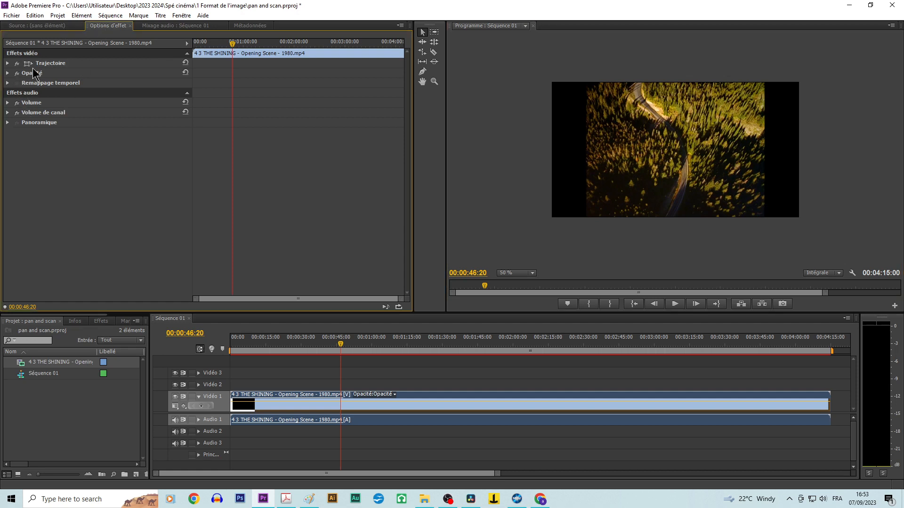
pyautogui.click(7, 63)
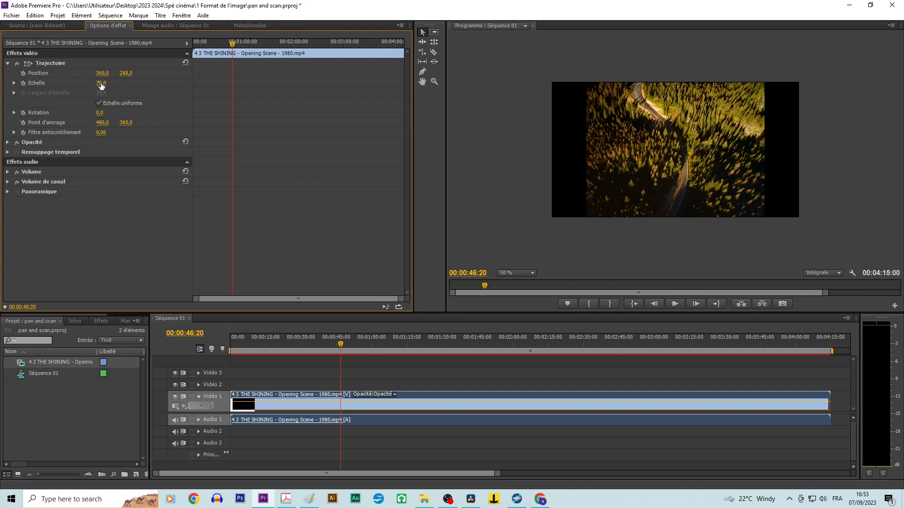
pyautogui.moveTo(101, 83)
pyautogui.mouseDown()
pyautogui.moveTo(75, 83)
pyautogui.moveTo(130, 74)
pyautogui.moveTo(113, 74)
pyautogui.mouseUp()
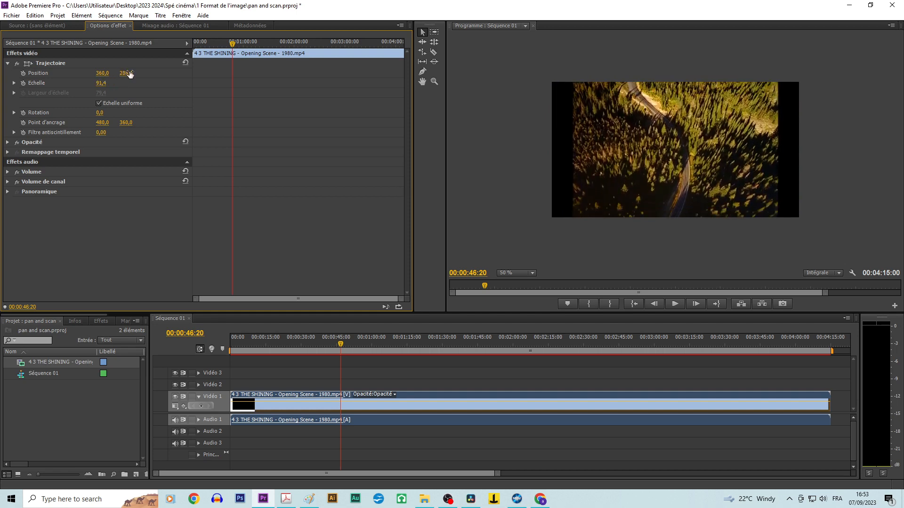
pyautogui.hotkey('ctrl', 'z')
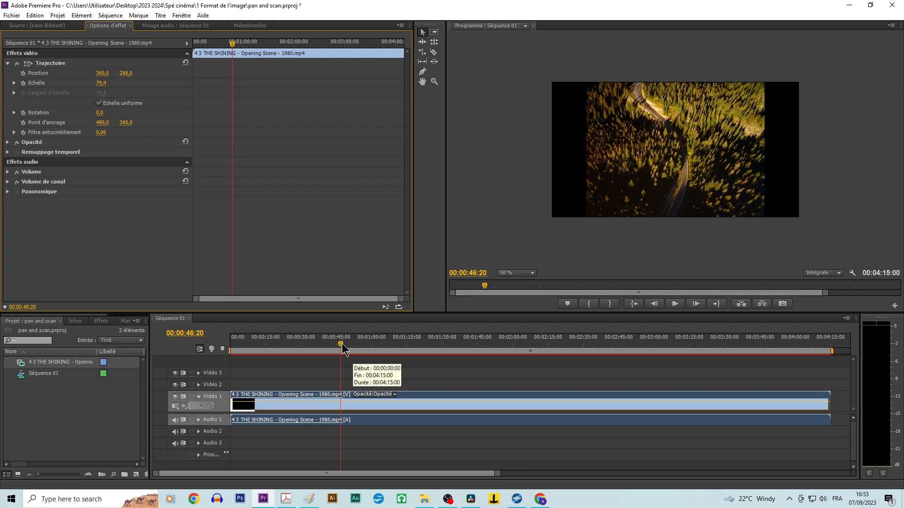
# At 00:00:21:10, set the clip's Echelle to 110,4 so the picture fills the full width of the frame.
pyautogui.moveTo(343, 349); pyautogui.dragTo(332, 347)
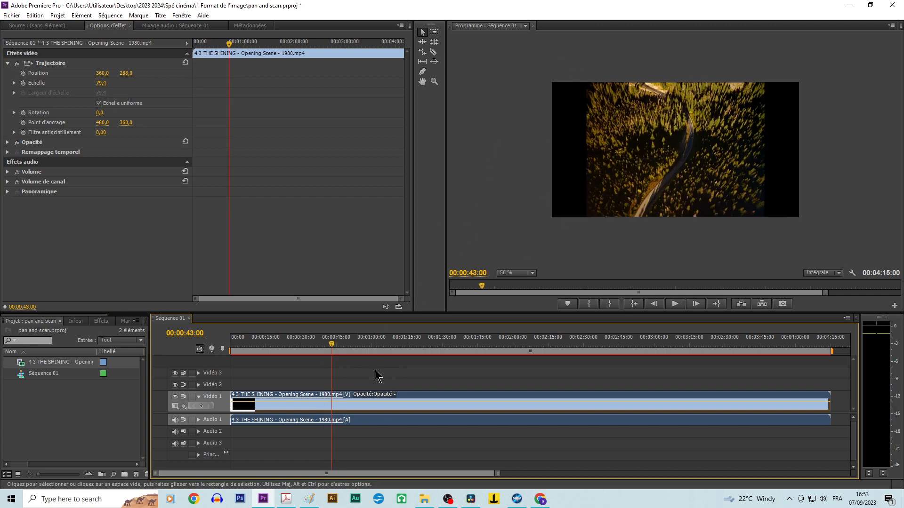
pyautogui.moveTo(332, 349); pyautogui.dragTo(281, 350)
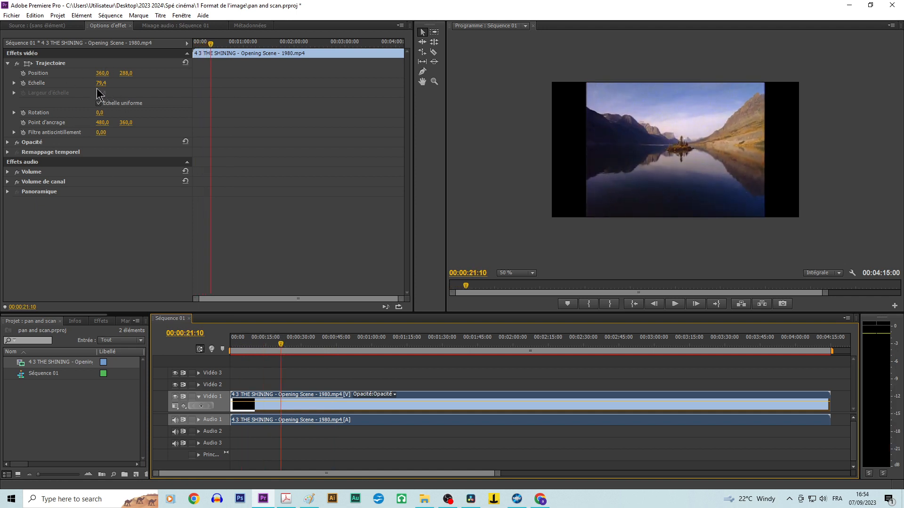
pyautogui.click(94, 85)
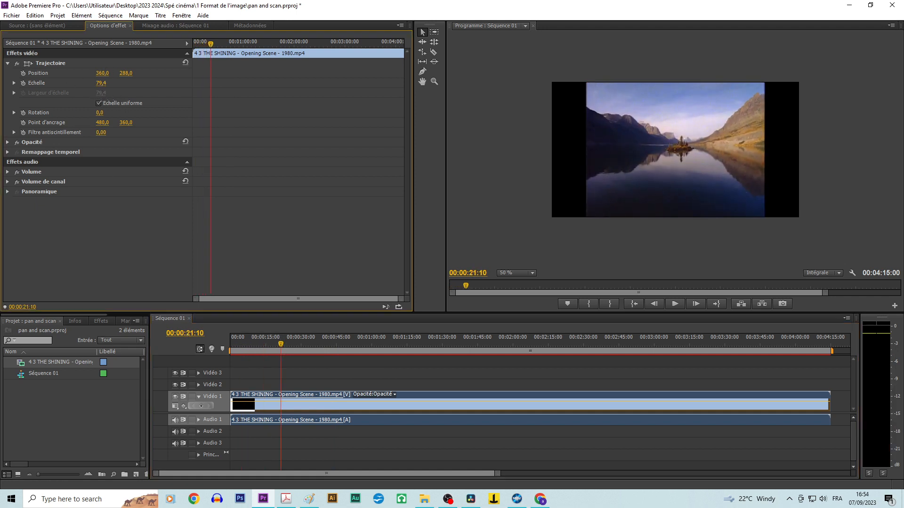
pyautogui.click(101, 84)
pyautogui.write('103,4')
pyautogui.press('Return')
pyautogui.moveTo(102, 83); pyautogui.dragTo(105, 83)
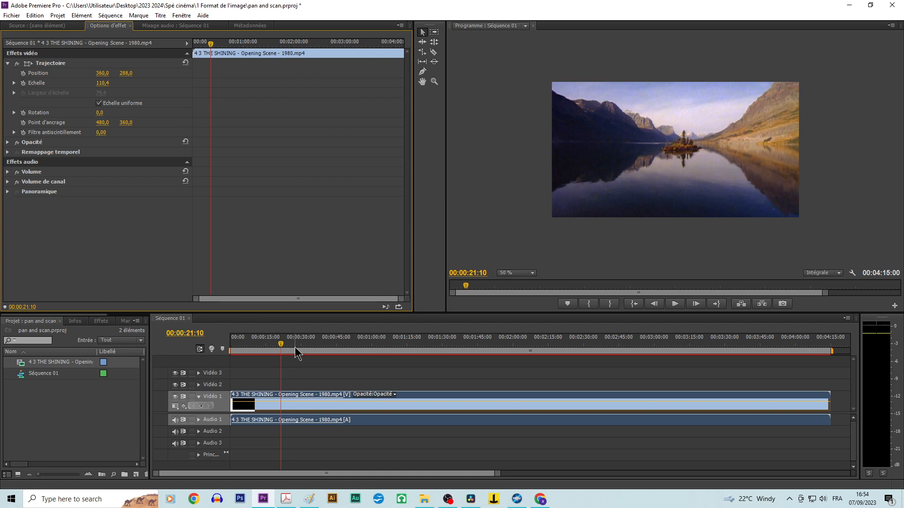
# Check the enlarged framing through the sequence up to 00:03:22:20 and show the picture's bounds in the program view.
pyautogui.click(249, 342)
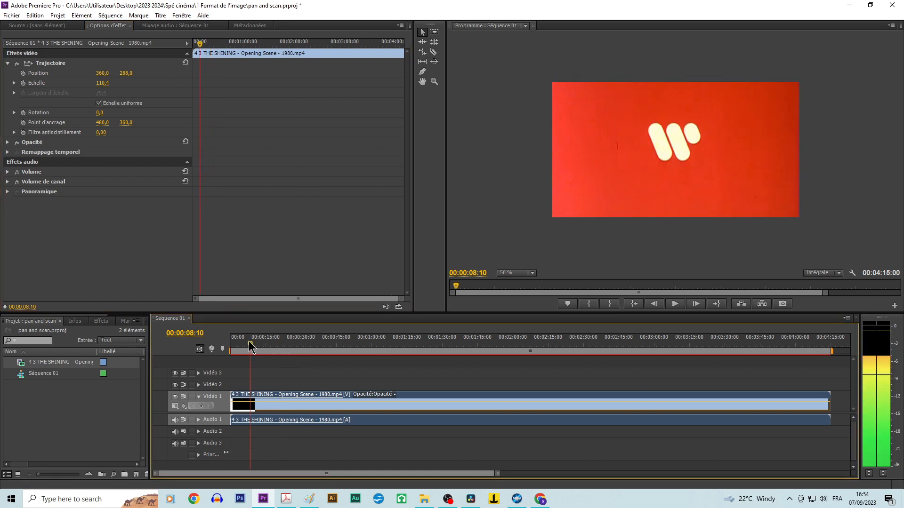
pyautogui.moveTo(248, 340); pyautogui.dragTo(707, 339)
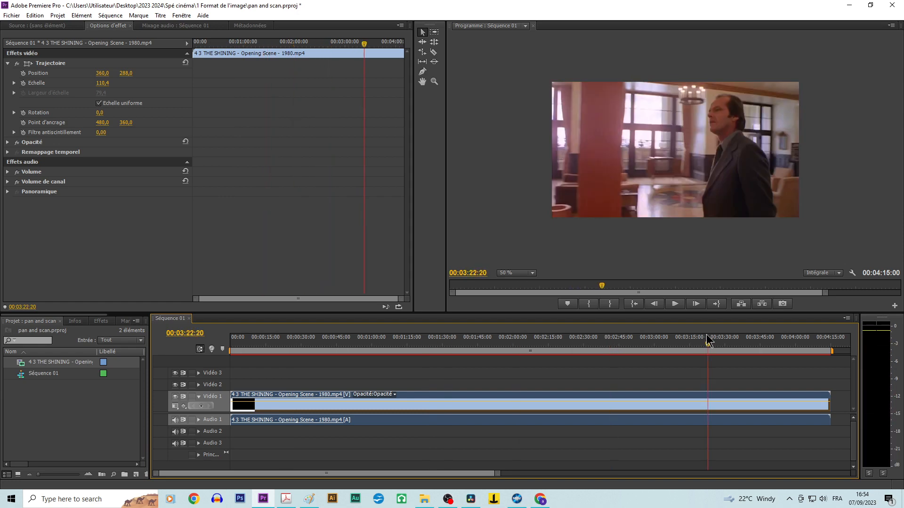
pyautogui.click(660, 166)
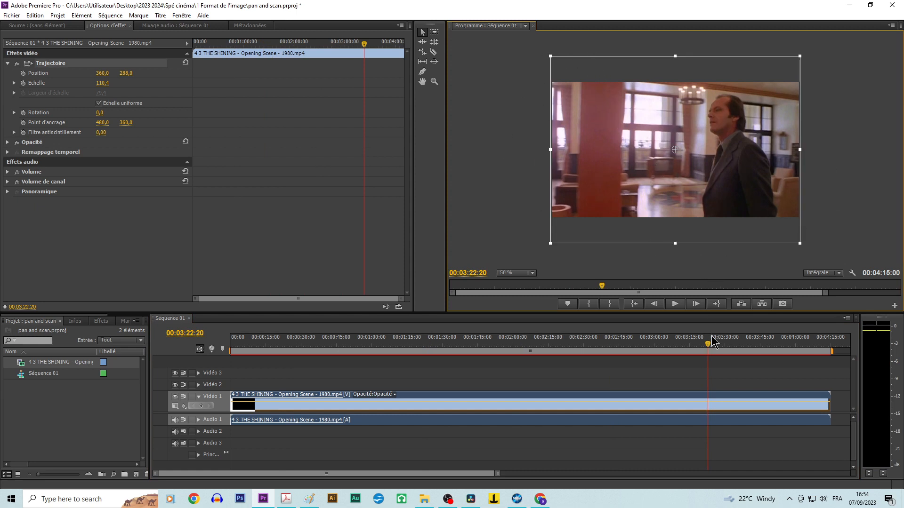
# Split the Shining clip at 00:03:00:07 on the hotel exterior shot and select the second part.
pyautogui.moveTo(709, 351); pyautogui.dragTo(653, 351)
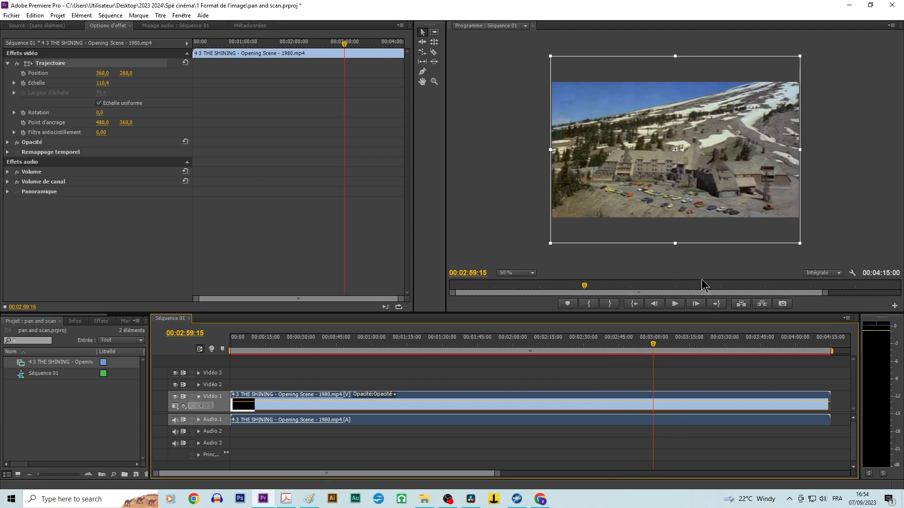
pyautogui.press('space')
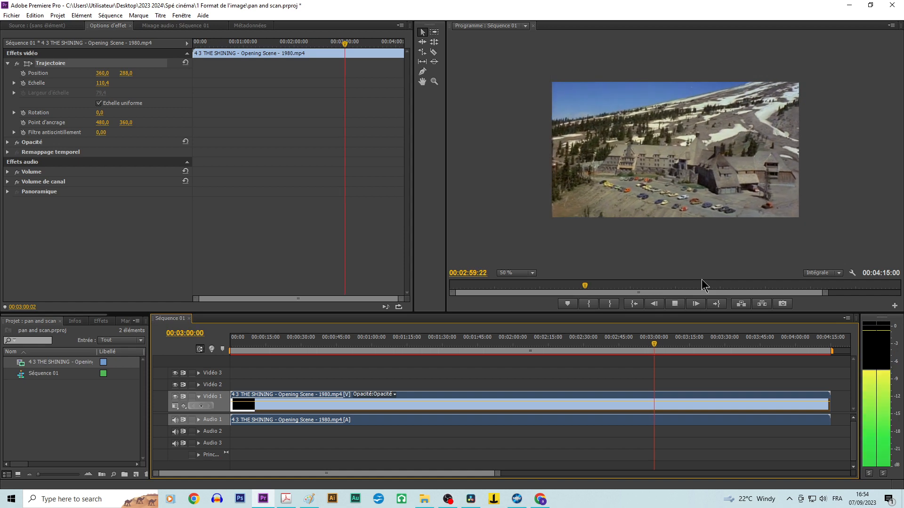
pyautogui.press('Left')
pyautogui.press('Left')
pyautogui.press('Left')
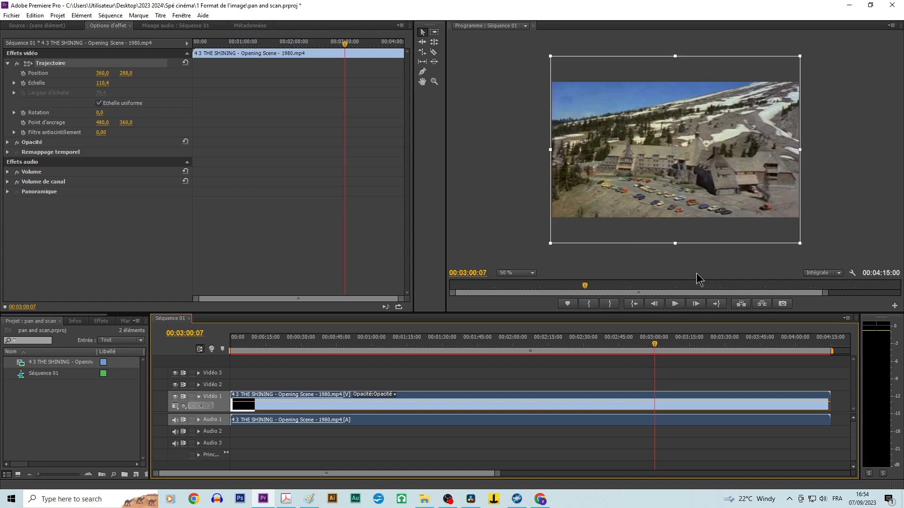
pyautogui.click(434, 52)
pyautogui.click(655, 401)
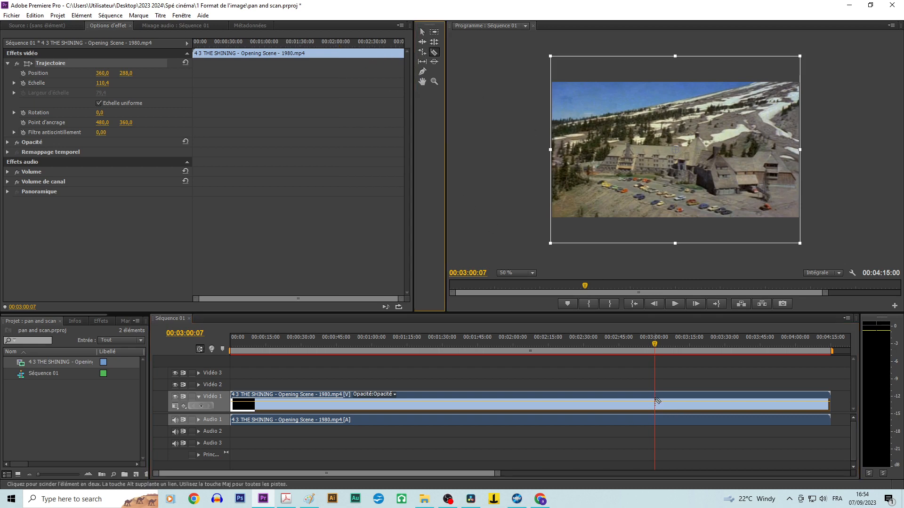
pyautogui.click(422, 33)
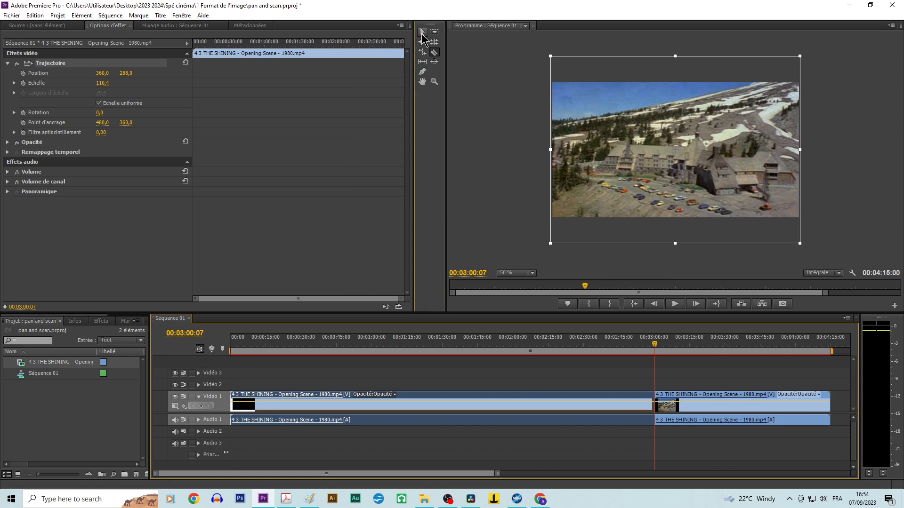
pyautogui.click(699, 397)
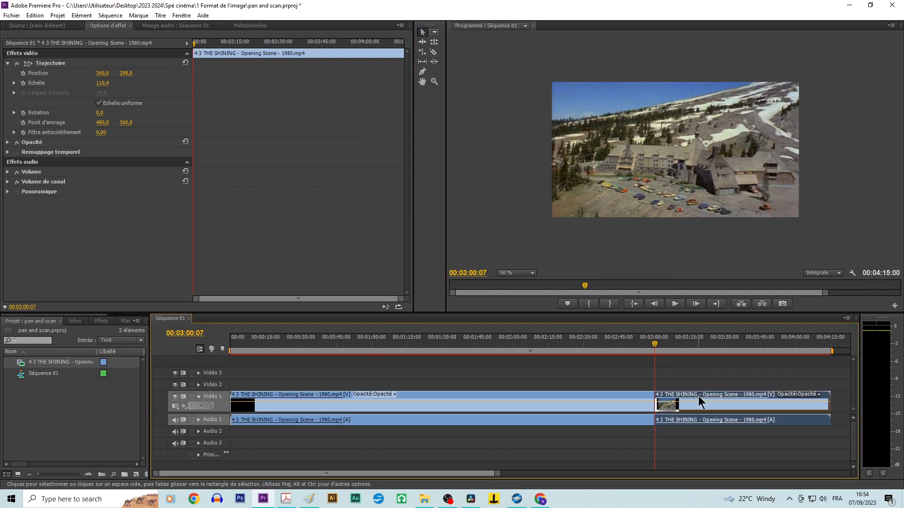
# Delete the part of the Shining clip after 00:03:00:07, return to the sequence start and select the remaining clip.
pyautogui.press('Delete')
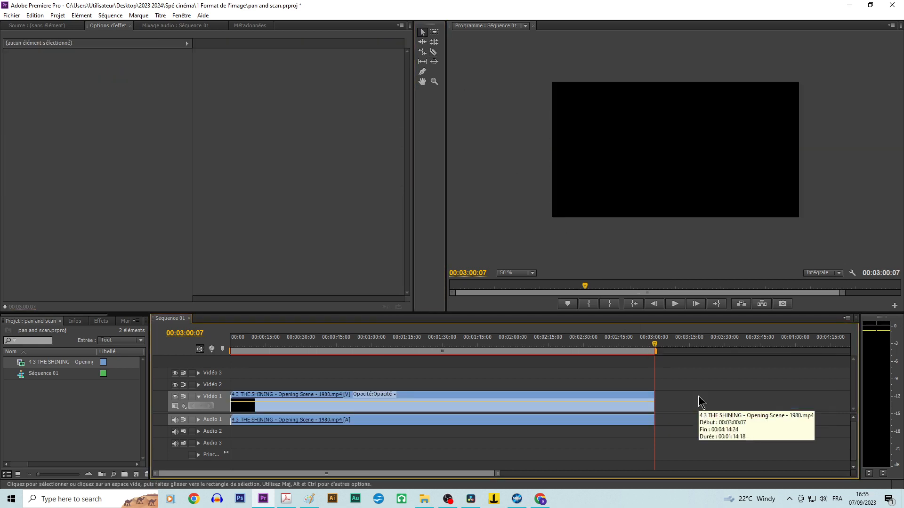
pyautogui.click(613, 343)
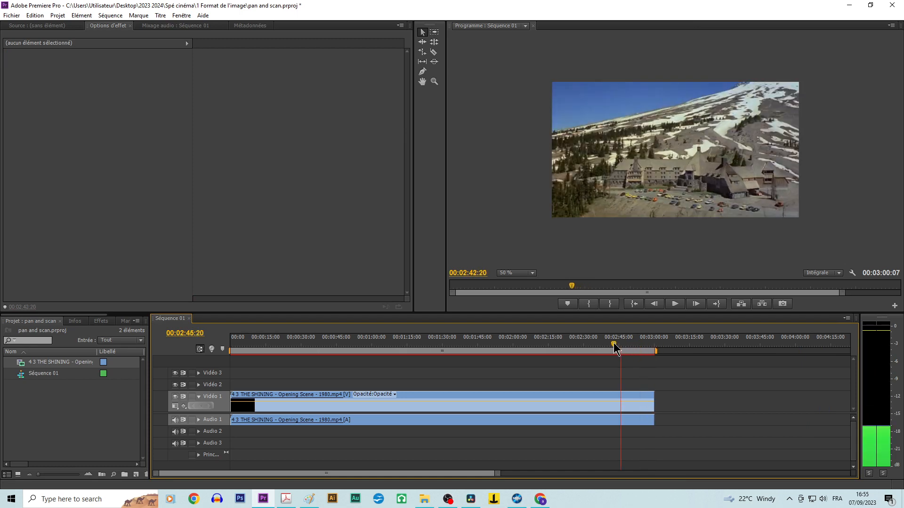
pyautogui.moveTo(614, 343); pyautogui.dragTo(231, 346)
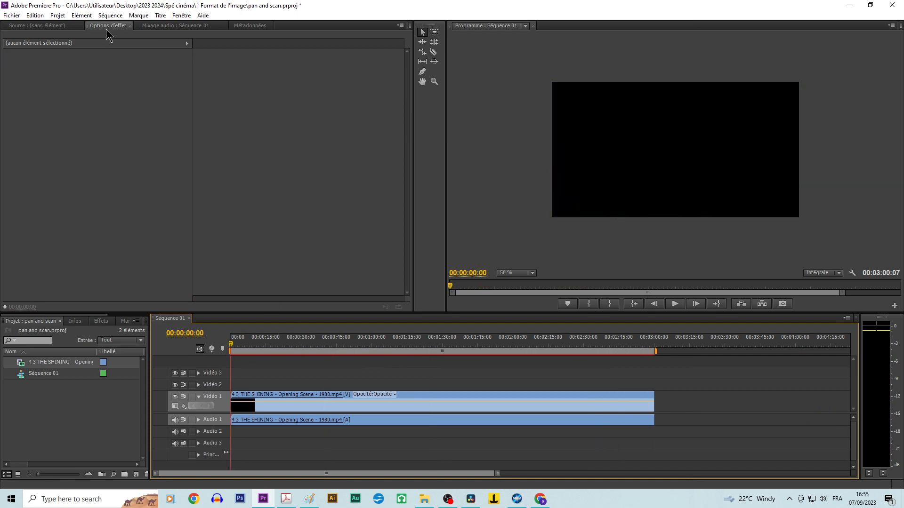
pyautogui.click(275, 397)
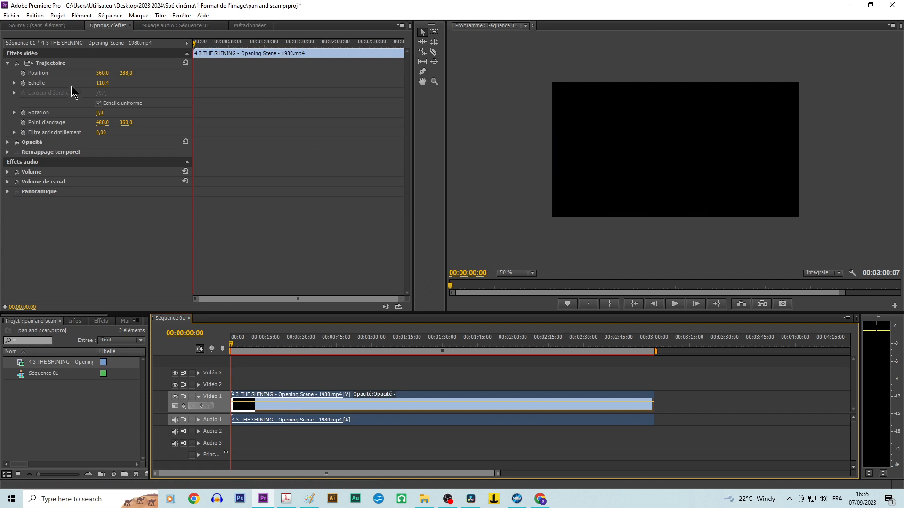
pyautogui.click(310, 395)
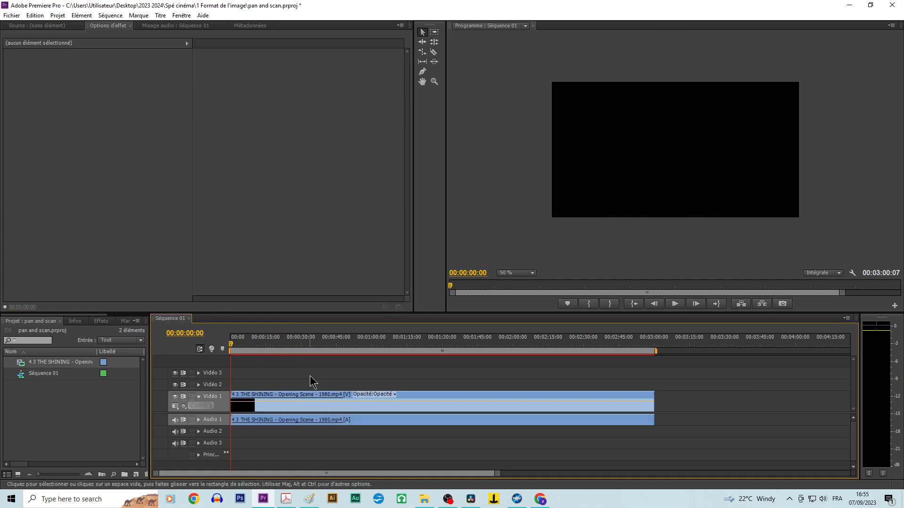
pyautogui.click(295, 395)
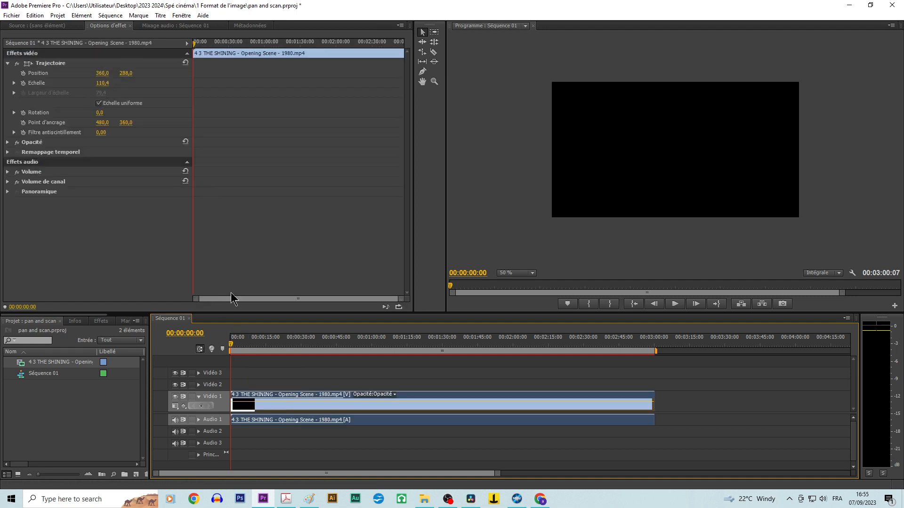
# Turn on Position animation with a first keyframe at 00:00:13:17, the opening frame of the lake shot.
pyautogui.moveTo(231, 343); pyautogui.dragTo(252, 339)
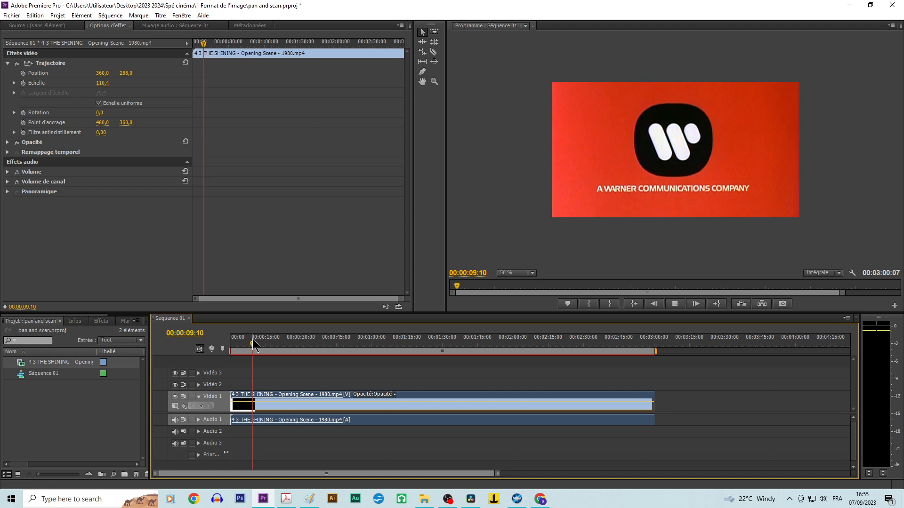
pyautogui.press('space')
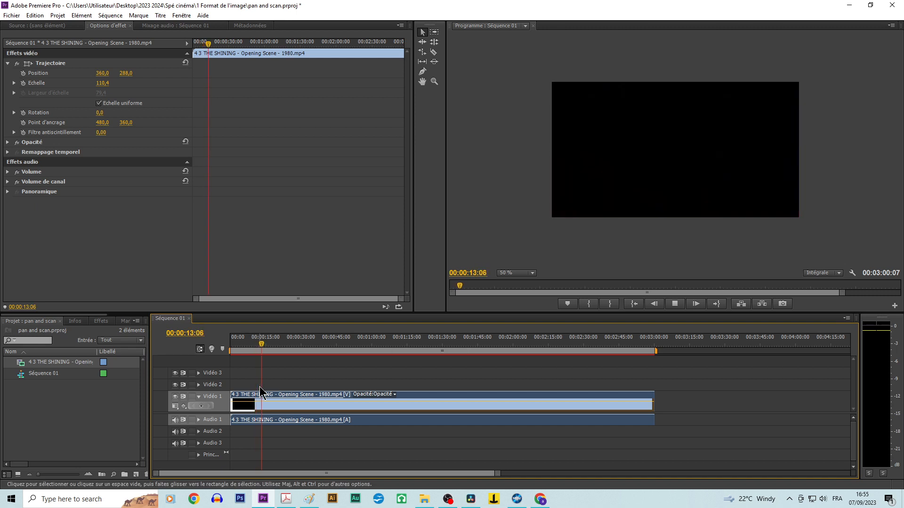
pyautogui.press('space')
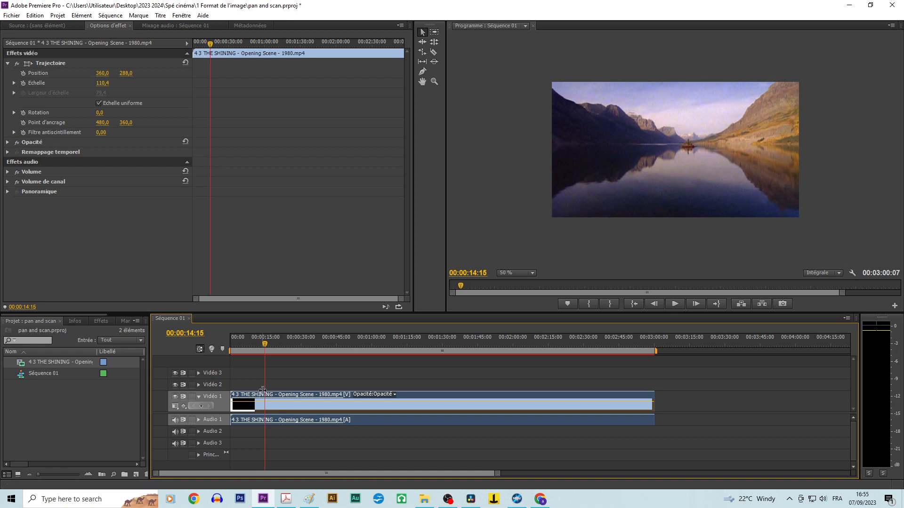
pyautogui.click(265, 345)
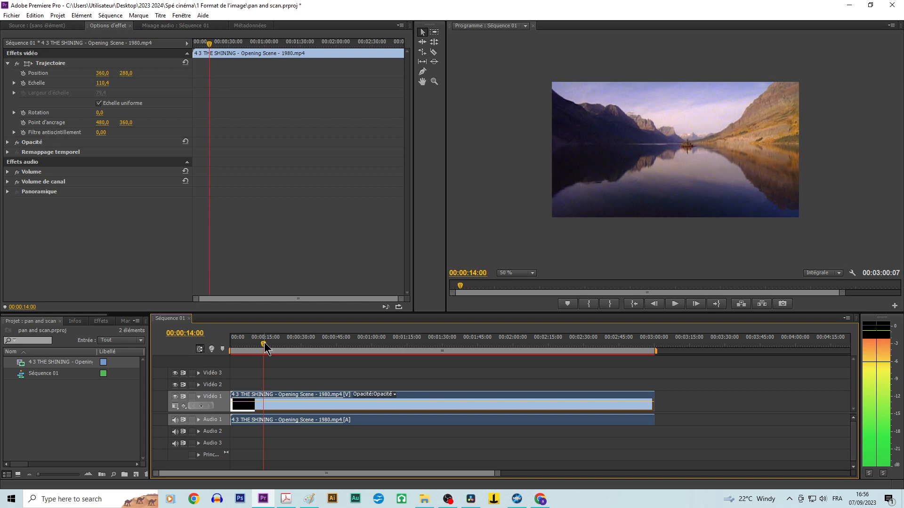
pyautogui.press('Left')
pyautogui.press('Left')
pyautogui.press('Left')
pyautogui.press('Left')
pyautogui.press('Left')
pyautogui.press('Left')
pyautogui.press('Left')
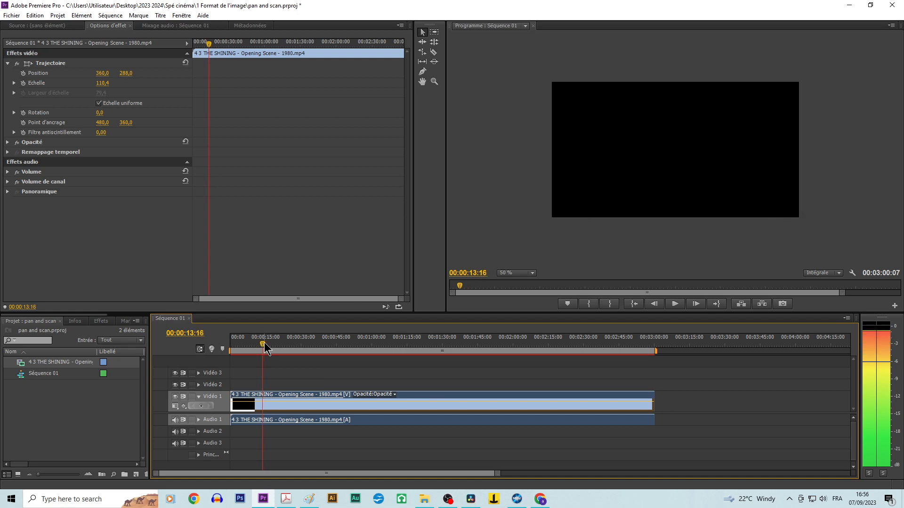
pyautogui.press('Right')
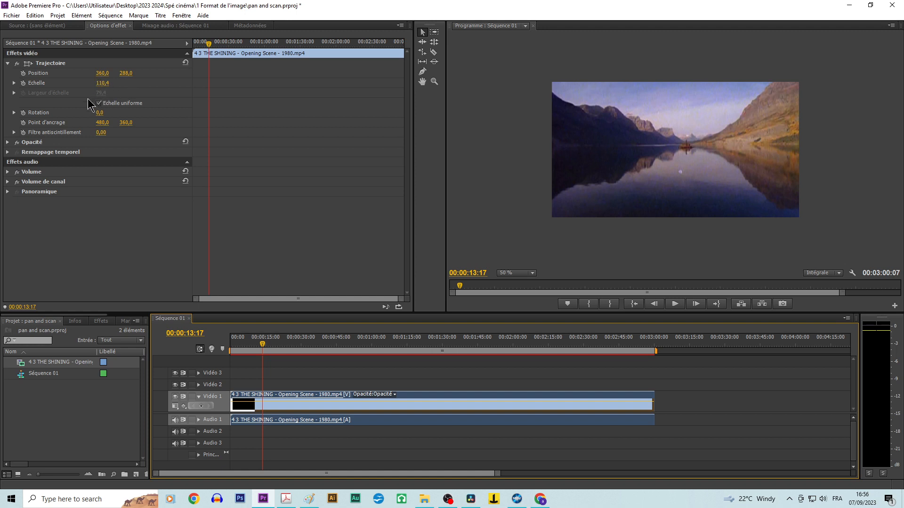
pyautogui.click(23, 73)
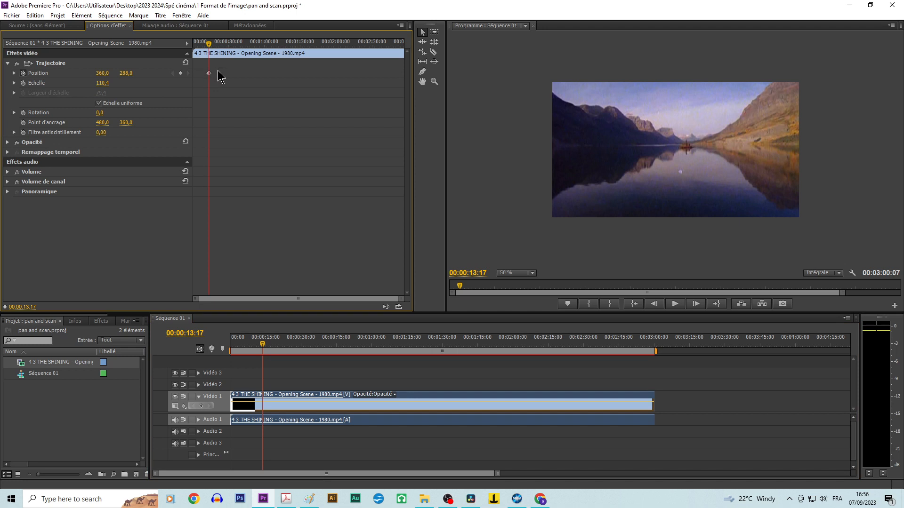
# At 00:00:15:19, set the clip's vertical Position to 327,0 to move the lake framing.
pyautogui.moveTo(209, 43)
pyautogui.mouseDown()
pyautogui.moveTo(195, 43)
pyautogui.moveTo(213, 42)
pyautogui.mouseUp()
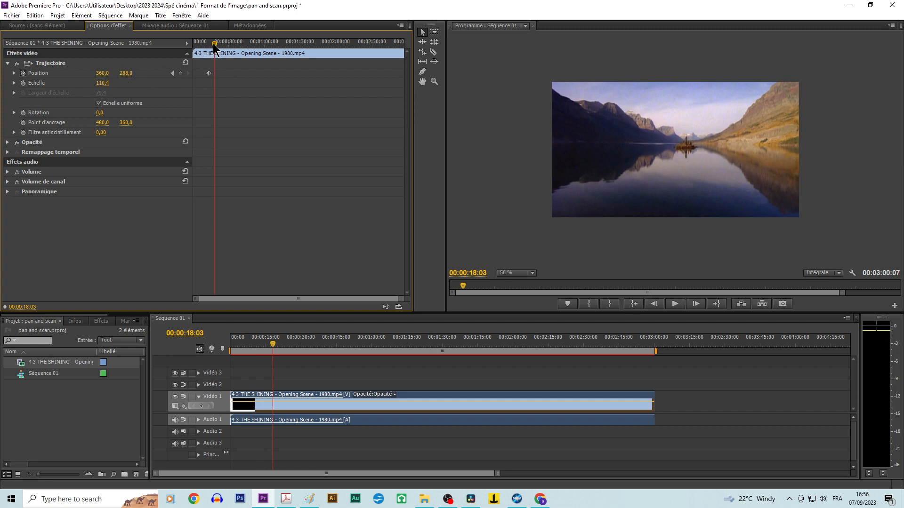
pyautogui.moveTo(213, 44)
pyautogui.mouseDown()
pyautogui.moveTo(195, 43)
pyautogui.moveTo(211, 45)
pyautogui.mouseUp()
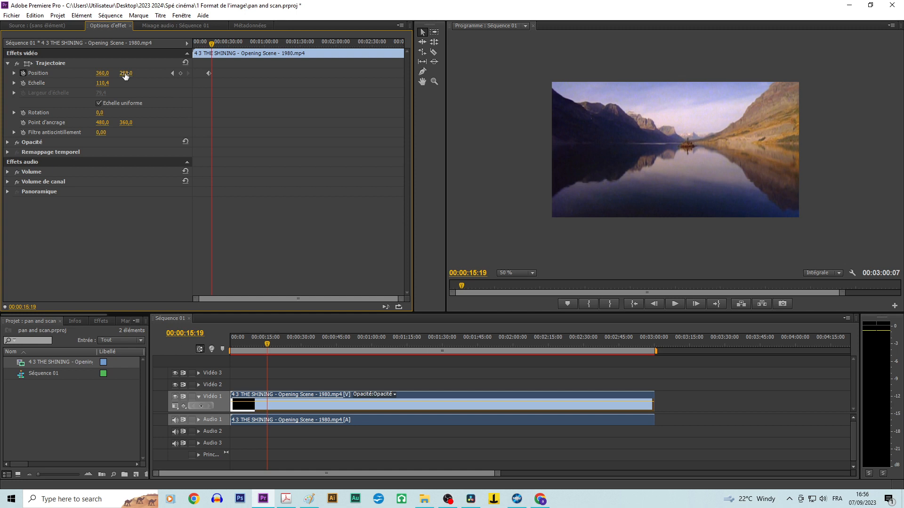
pyautogui.moveTo(125, 76); pyautogui.dragTo(143, 76)
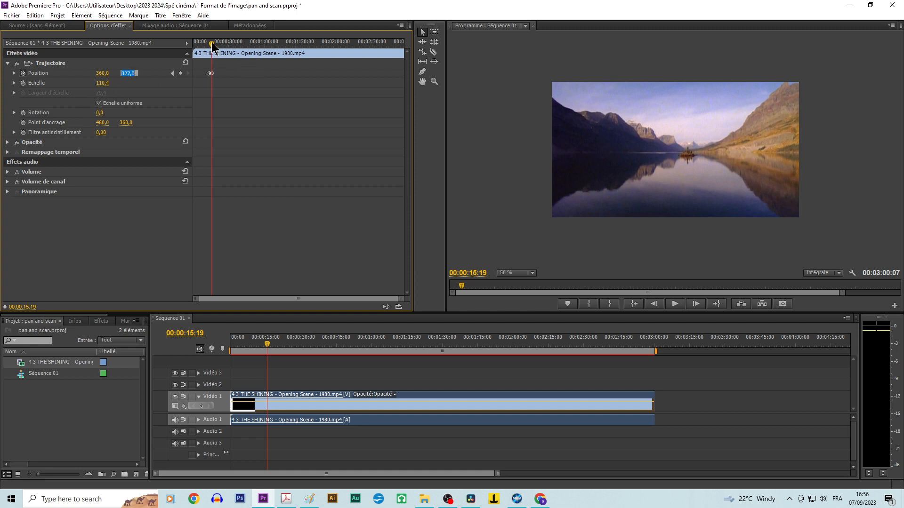
# Add a Position keyframe at 00:00:51:06, where the forest road cuts to the mountain and meadow shot.
pyautogui.moveTo(211, 43); pyautogui.dragTo(231, 42)
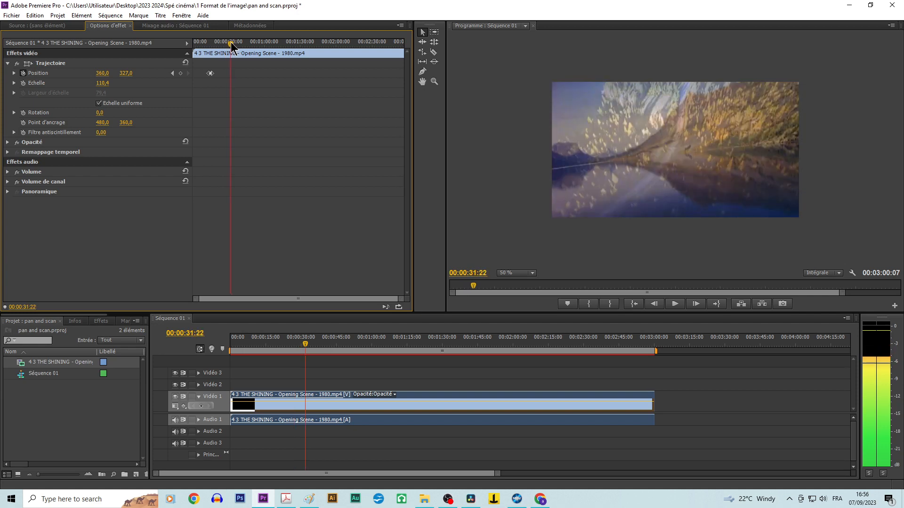
pyautogui.moveTo(231, 41); pyautogui.dragTo(254, 43)
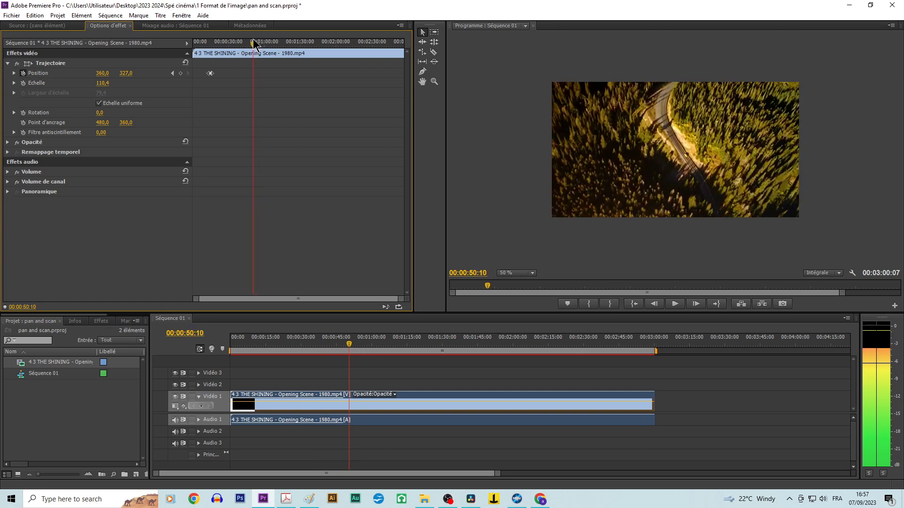
pyautogui.press('space')
pyautogui.press('space')
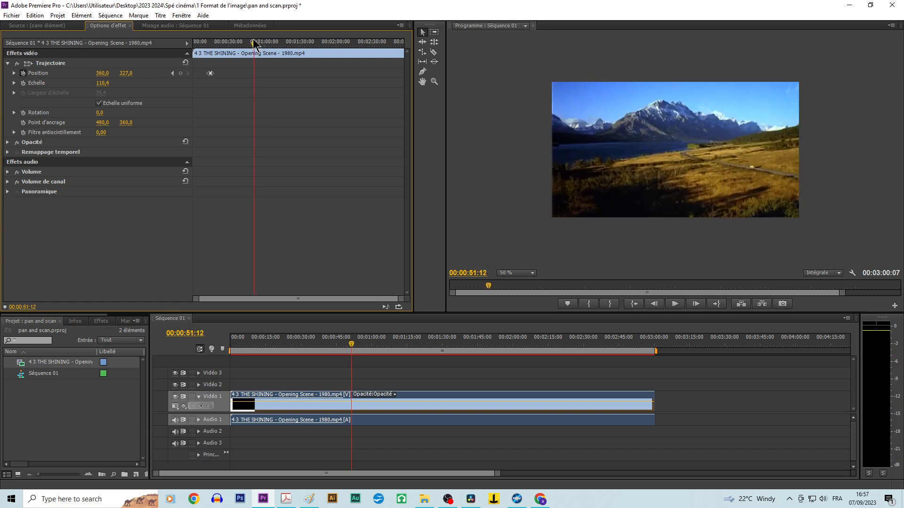
pyautogui.press('Left')
pyautogui.press('Left')
pyautogui.press('Left')
pyautogui.press('Left')
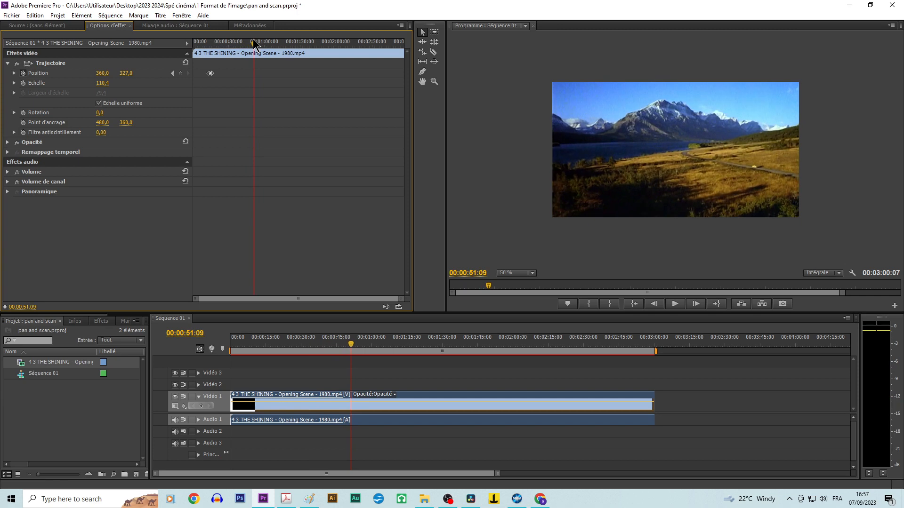
pyautogui.press('Left')
pyautogui.press('Left')
pyautogui.press('Left')
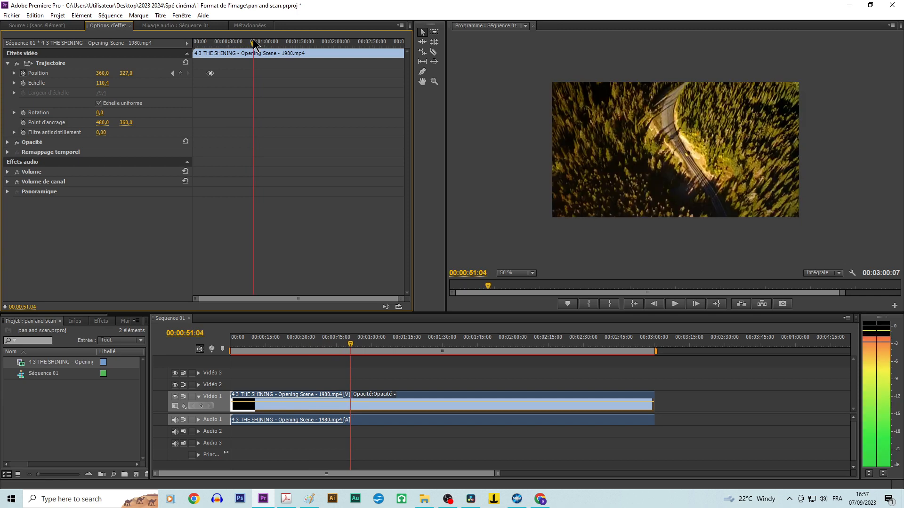
pyautogui.press('Right')
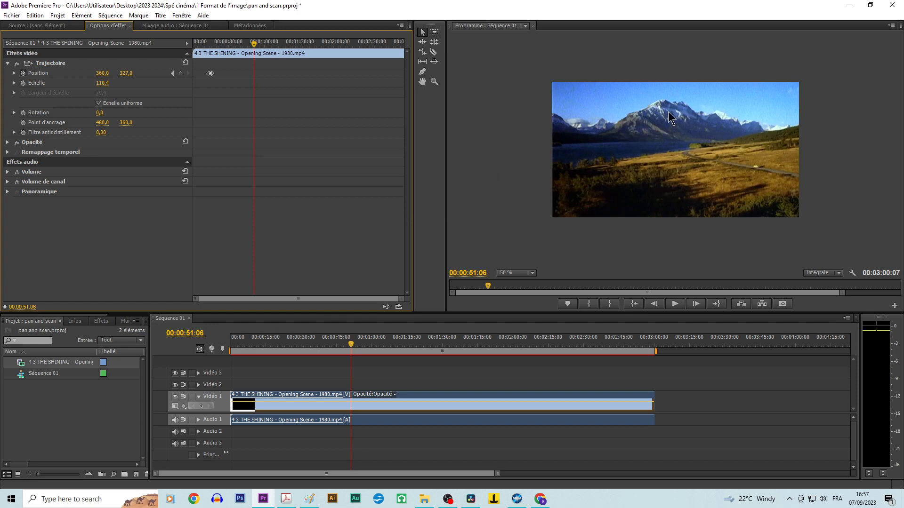
pyautogui.click(181, 73)
# At 00:00:53:03, set the clip's vertical Position to 351,0 to reframe the mountain and meadow shot.
pyautogui.moveTo(254, 44); pyautogui.dragTo(257, 44)
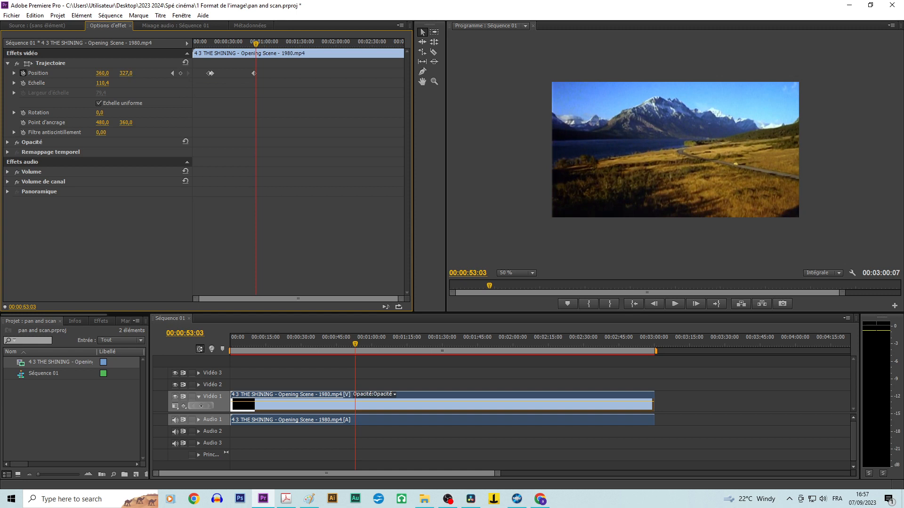
pyautogui.moveTo(125, 73); pyautogui.dragTo(137, 73)
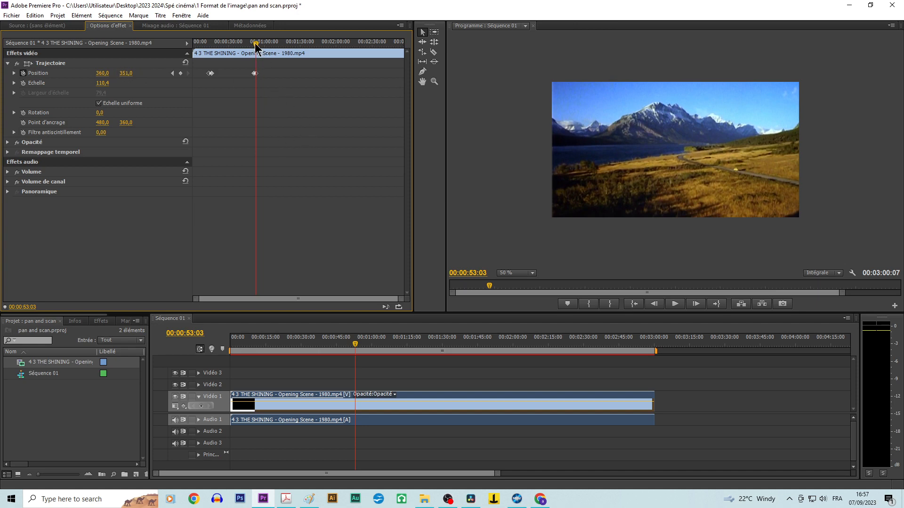
# At 00:01:09:05, the first frame of the rocky cliff shot, turn on Echelle keyframing and set the scale to 115,4.
pyautogui.moveTo(256, 46); pyautogui.dragTo(276, 43)
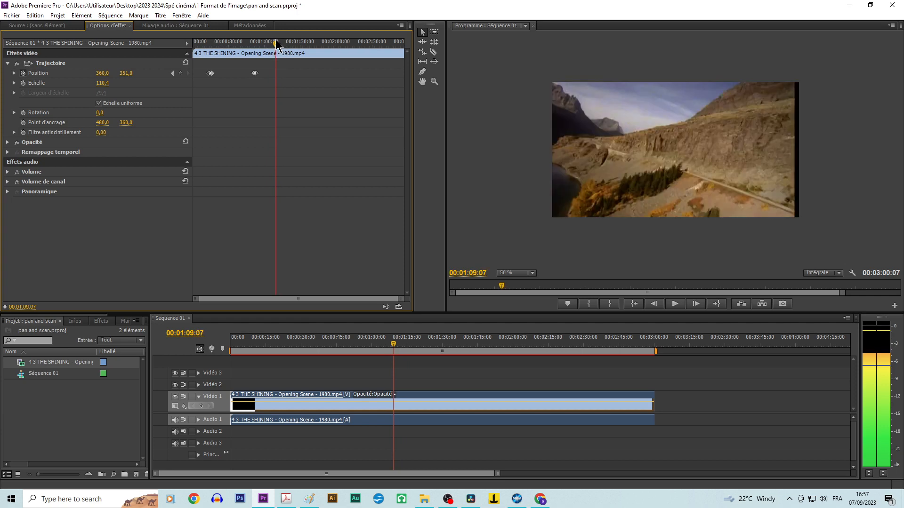
pyautogui.press('Left')
pyautogui.press('Left')
pyautogui.press('Left')
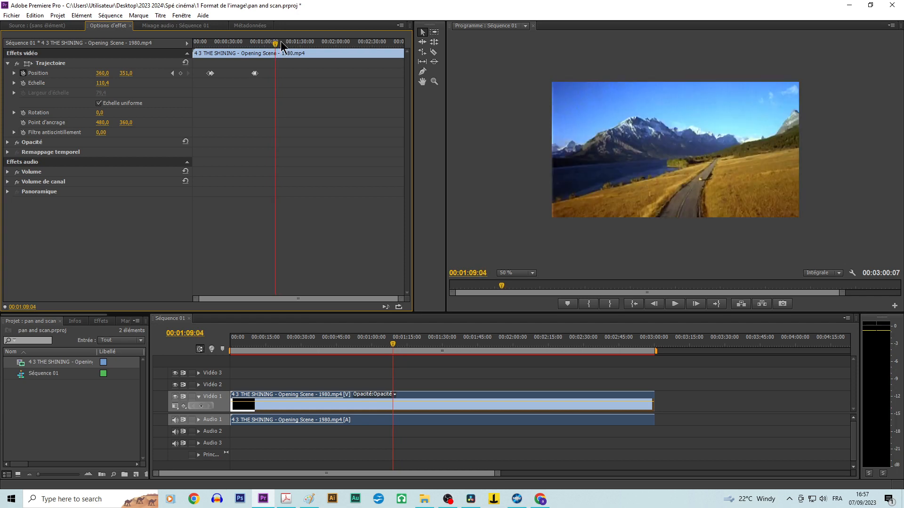
pyautogui.press('Right')
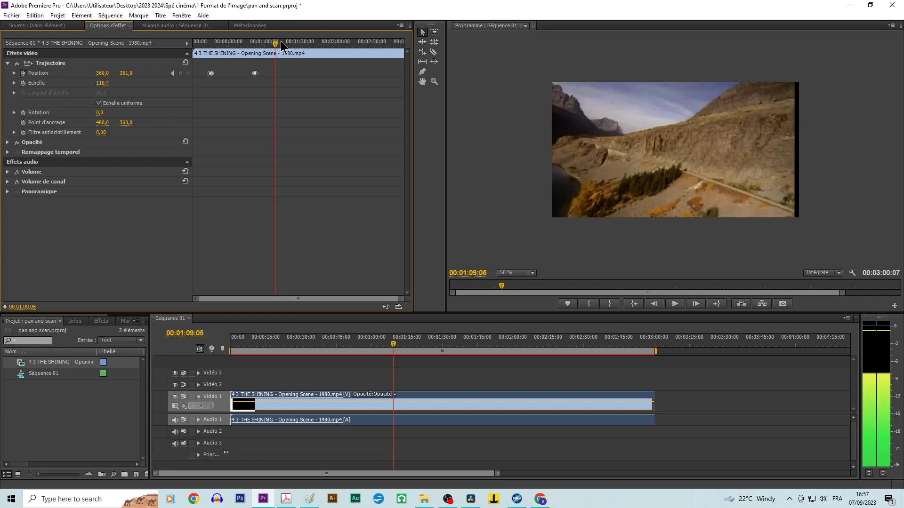
pyautogui.click(23, 83)
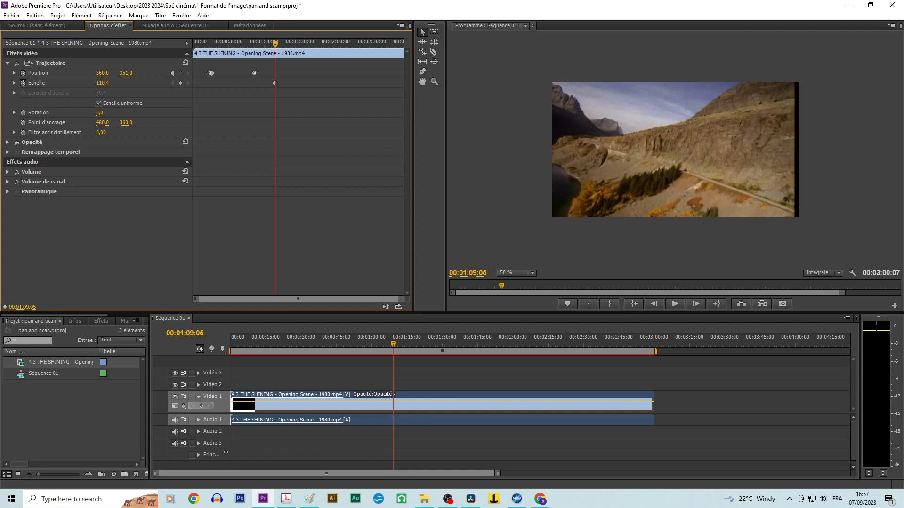
pyautogui.moveTo(102, 83); pyautogui.dragTo(104, 82)
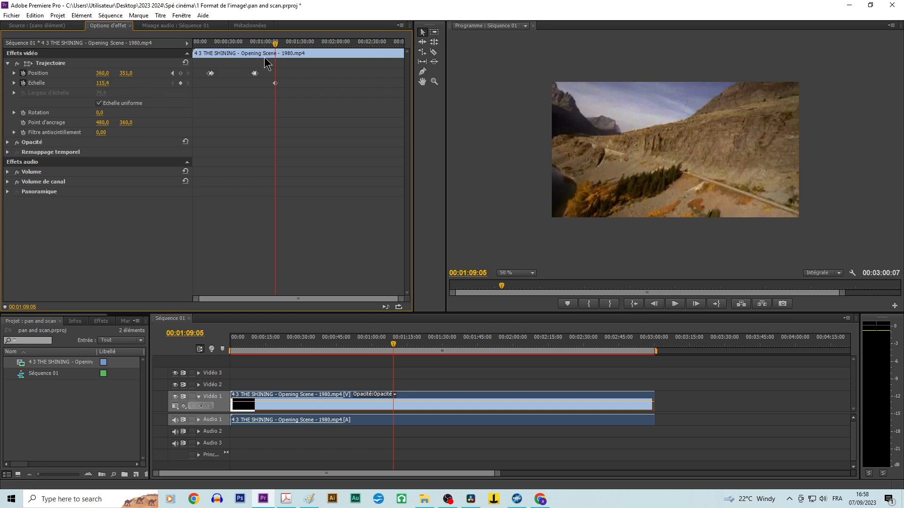
# Add a Position keyframe at 00:02:44:15, the first frame of the snow-covered mountain shot.
pyautogui.click(279, 42)
pyautogui.moveTo(279, 42); pyautogui.dragTo(312, 44)
pyautogui.moveTo(318, 45); pyautogui.dragTo(390, 52)
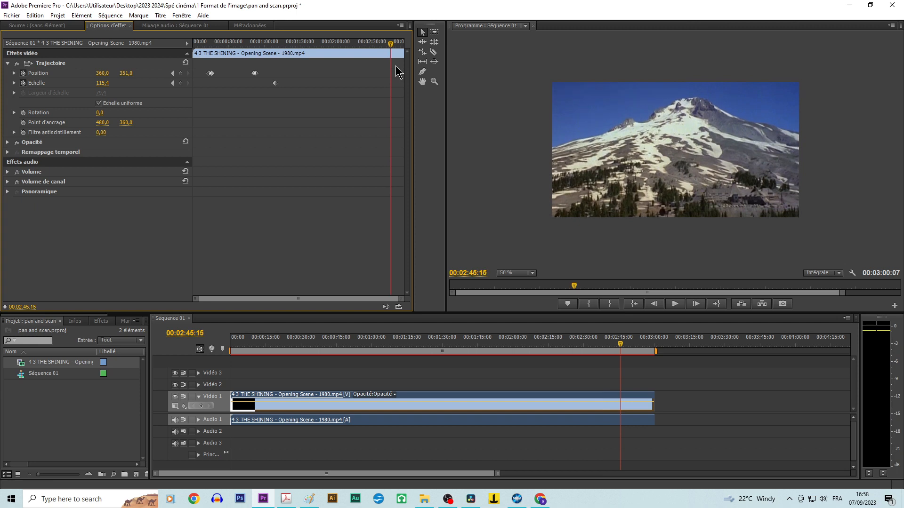
pyautogui.press('Left')
pyautogui.press('Left')
pyautogui.press('Left')
pyautogui.press('Left')
pyautogui.press('Left')
pyautogui.press('Left')
pyautogui.press('Left')
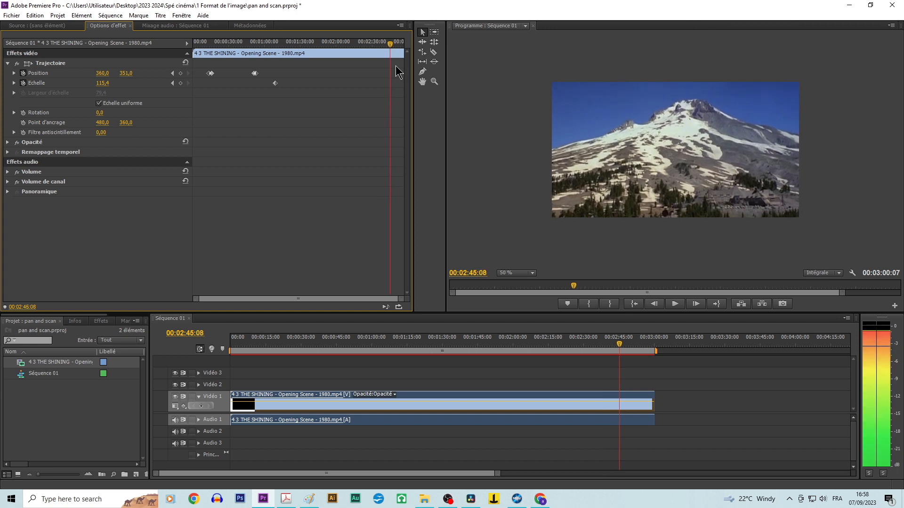
pyautogui.press('Left')
pyautogui.press('Left')
pyautogui.press('Left')
pyautogui.press('Left')
pyautogui.press('Left')
pyautogui.press('Left')
pyautogui.press('Left')
pyautogui.press('Left')
pyautogui.press('Left')
pyautogui.press('Left')
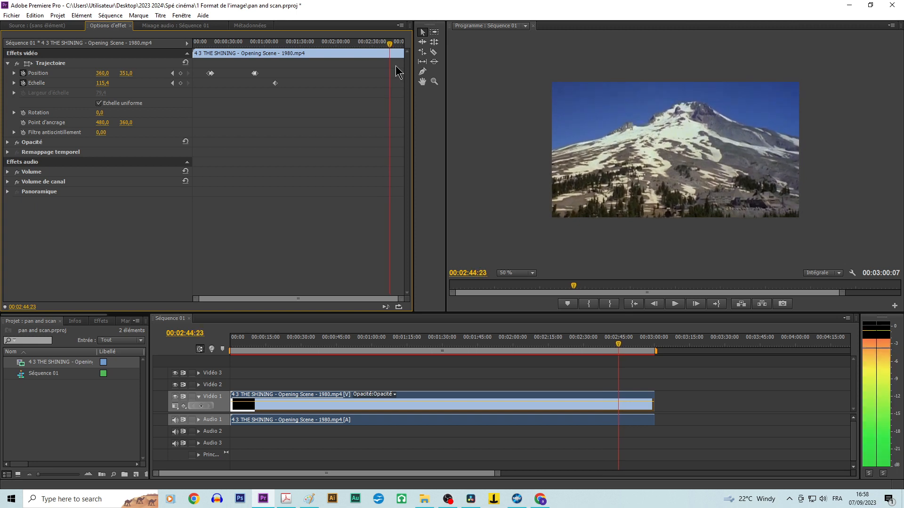
pyautogui.press('Left')
pyautogui.press('Left')
pyautogui.press('Left')
pyautogui.press('Left')
pyautogui.press('Left')
pyautogui.press('Left')
pyautogui.press('Left')
pyautogui.press('Left')
pyautogui.press('Left')
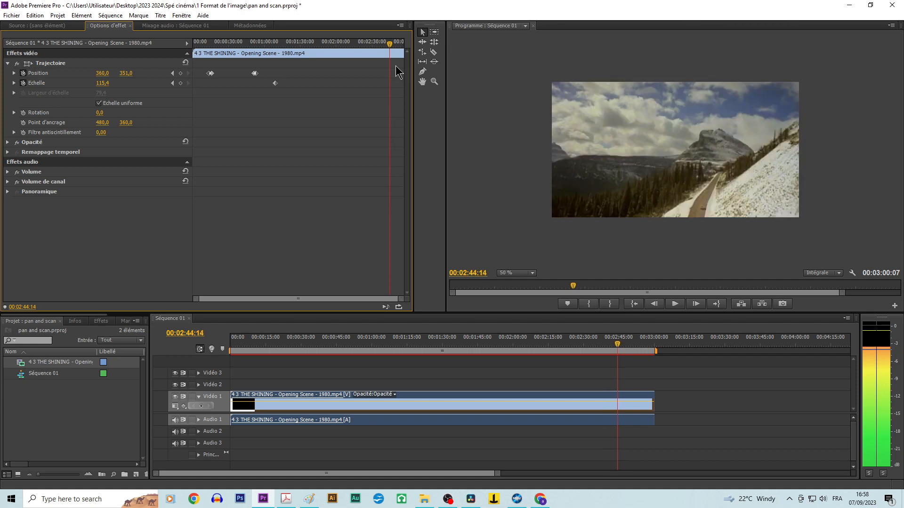
pyautogui.press('Right')
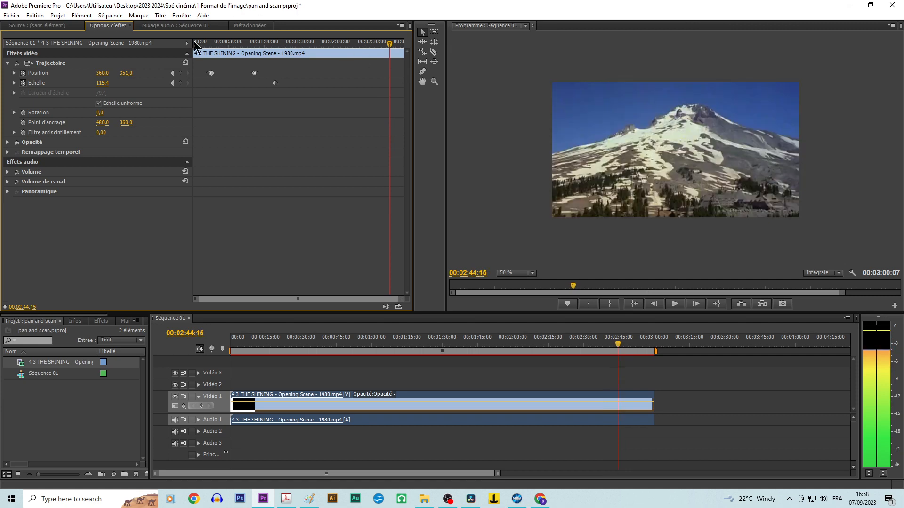
pyautogui.click(181, 73)
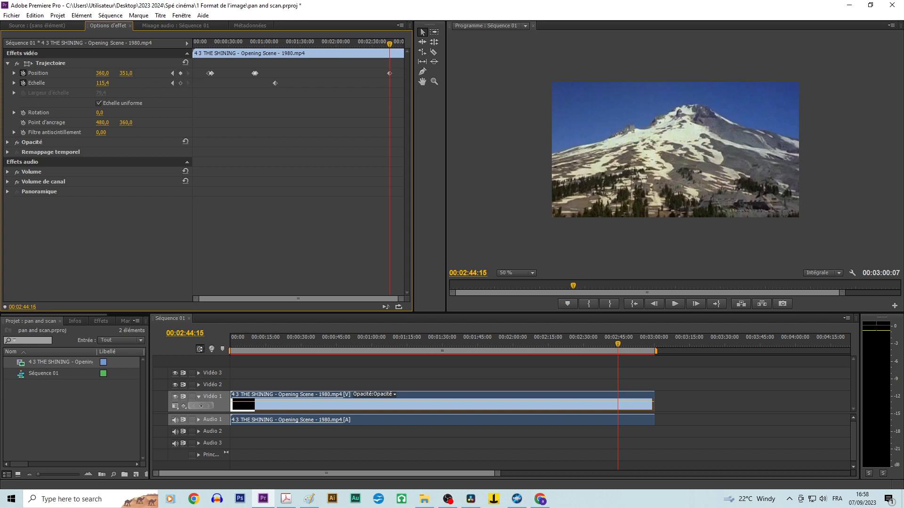
# Set the clip's vertical Position to 288,0 at the 00:02:44:15 keyframe of the snow-covered mountain shot, and save the project.
pyautogui.moveTo(126, 74); pyautogui.dragTo(102, 74)
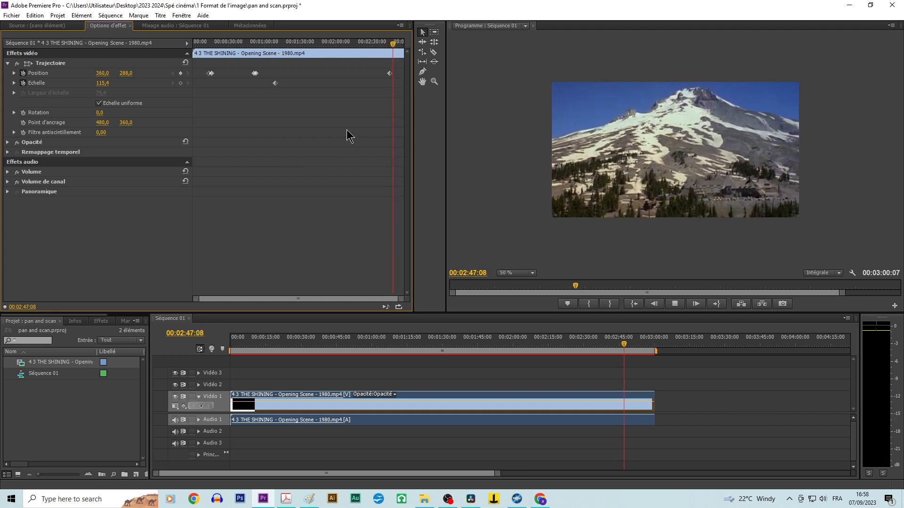
pyautogui.press('space')
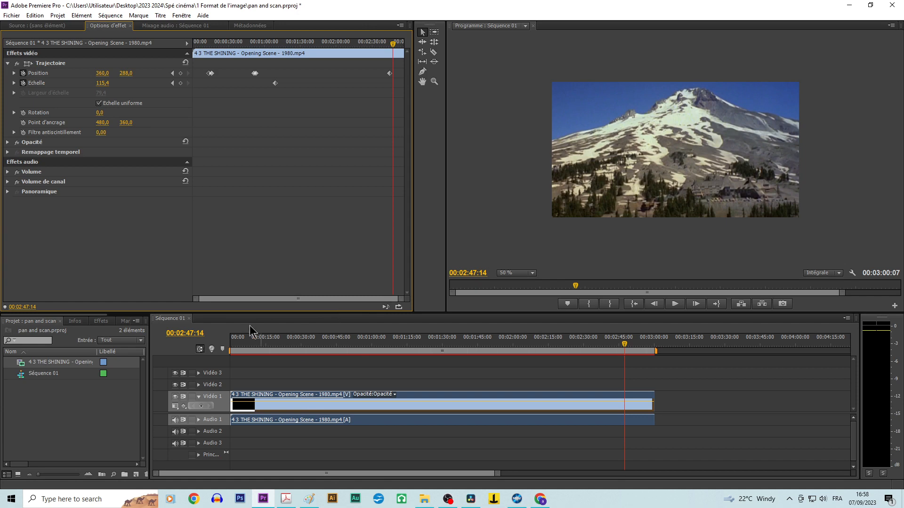
pyautogui.click(13, 16)
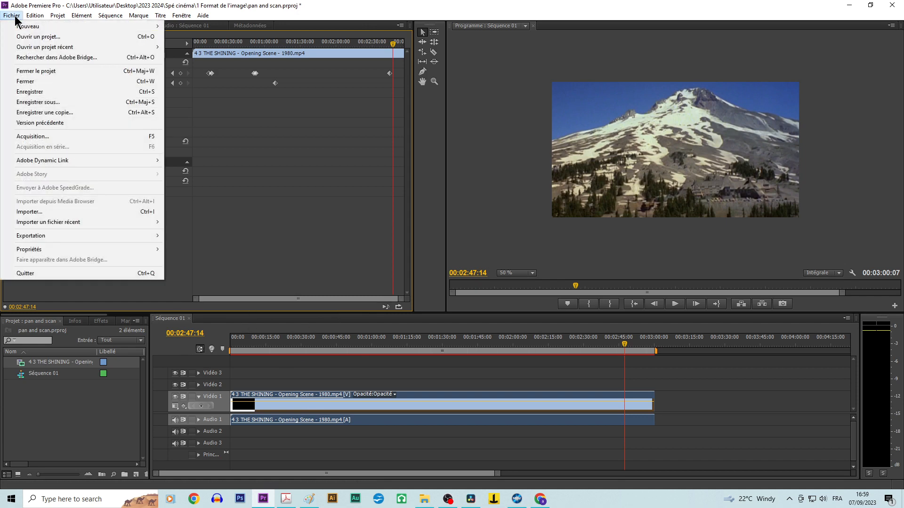
pyautogui.click(38, 92)
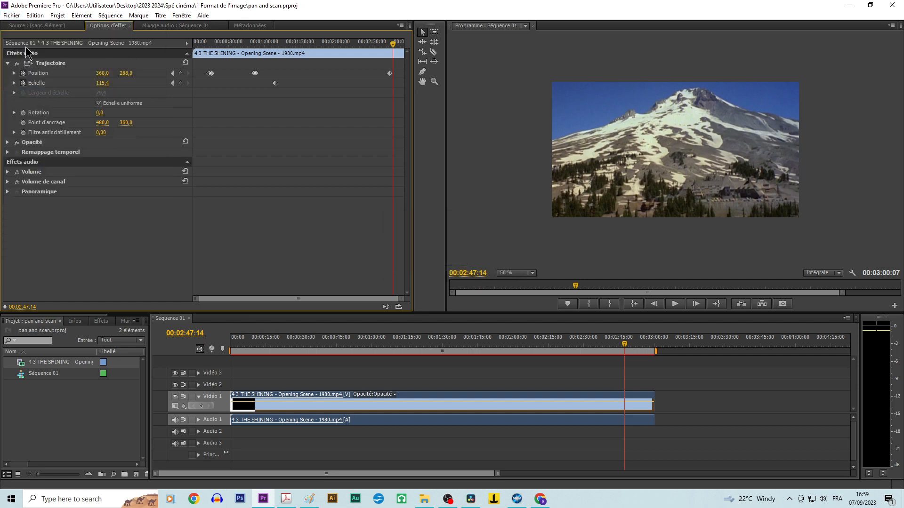
# Make the Séquence 01 timeline active and open its media export settings.
pyautogui.click(12, 16)
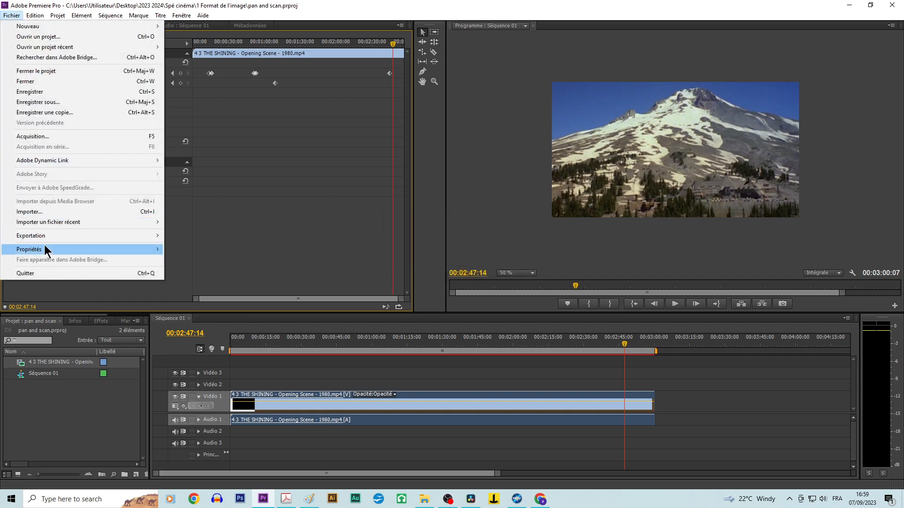
pyautogui.moveTo(49, 241)
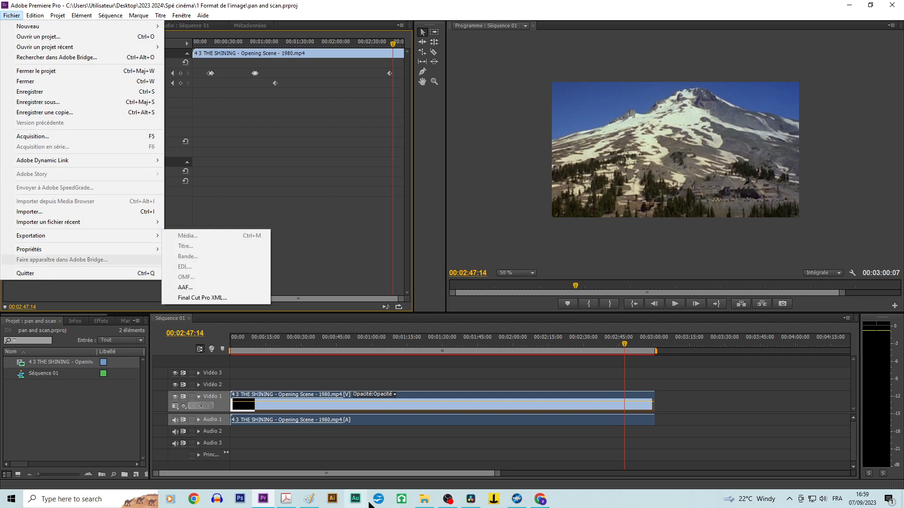
pyautogui.click(404, 397)
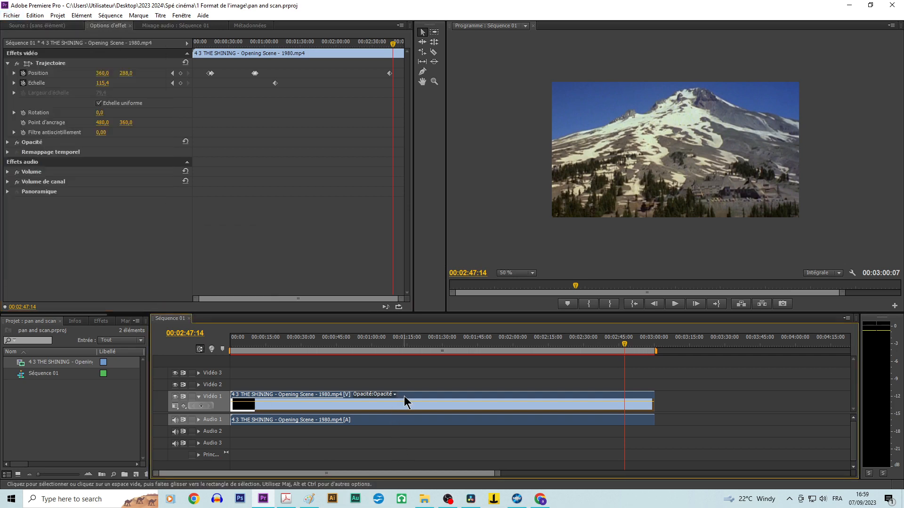
pyautogui.click(453, 465)
pyautogui.click(431, 398)
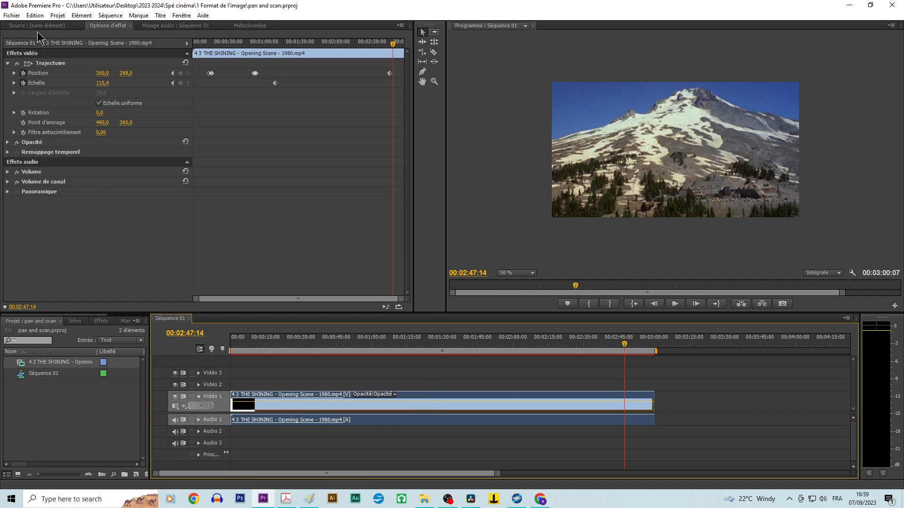
pyautogui.click(11, 16)
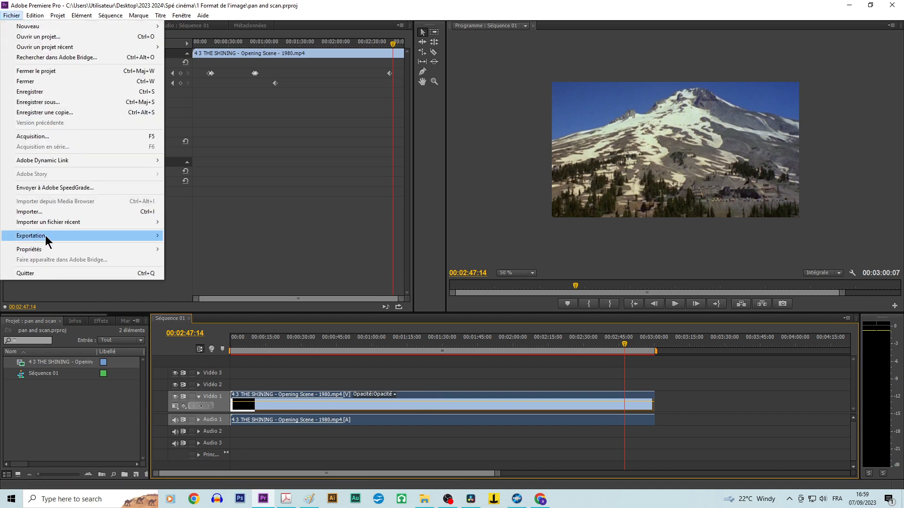
pyautogui.moveTo(47, 236)
pyautogui.click(187, 236)
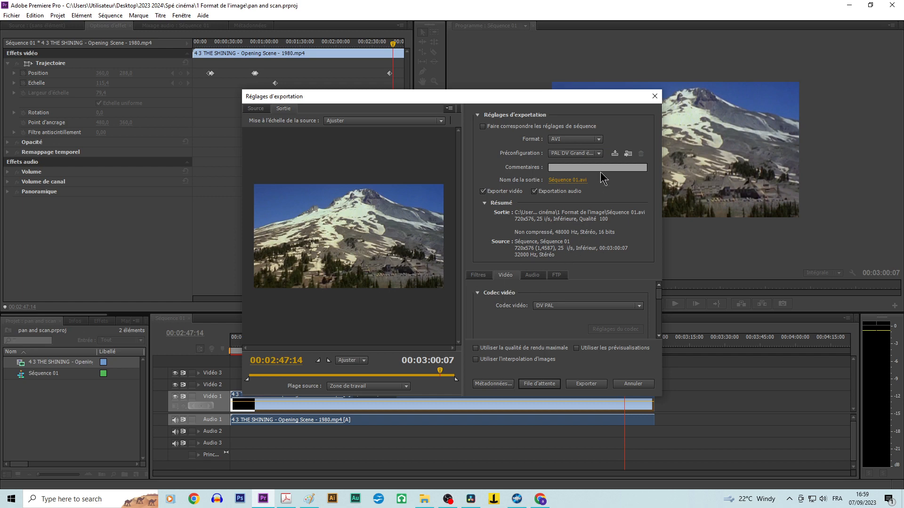
# Choose H.264 as the export format and export the sequence as Séquence 01.mp4.
pyautogui.click(599, 140)
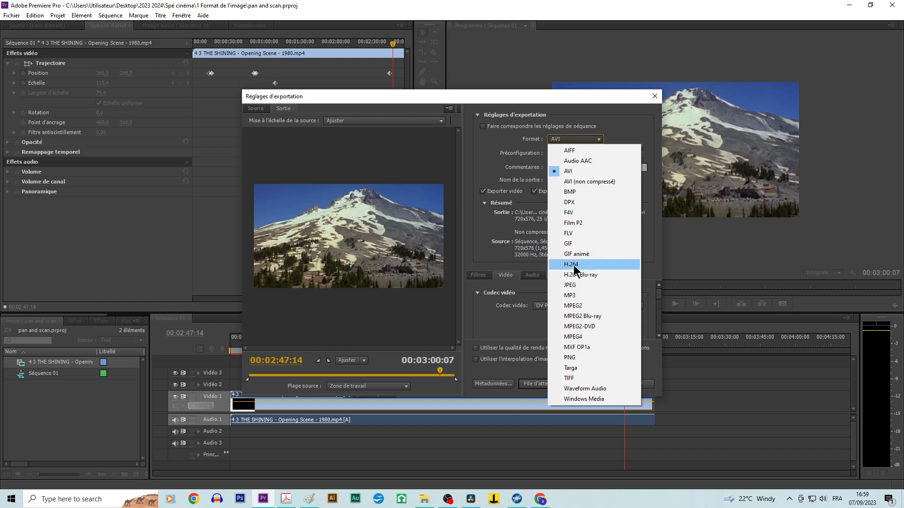
pyautogui.click(590, 265)
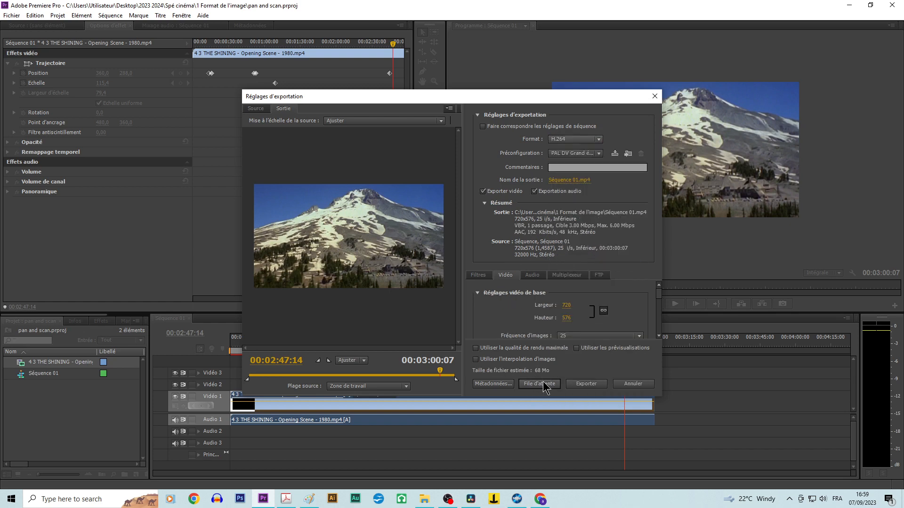
pyautogui.click(586, 384)
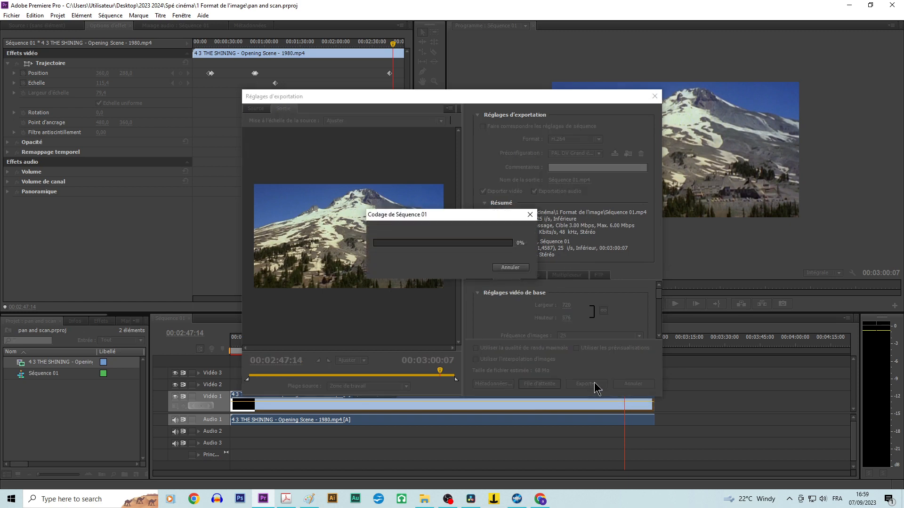